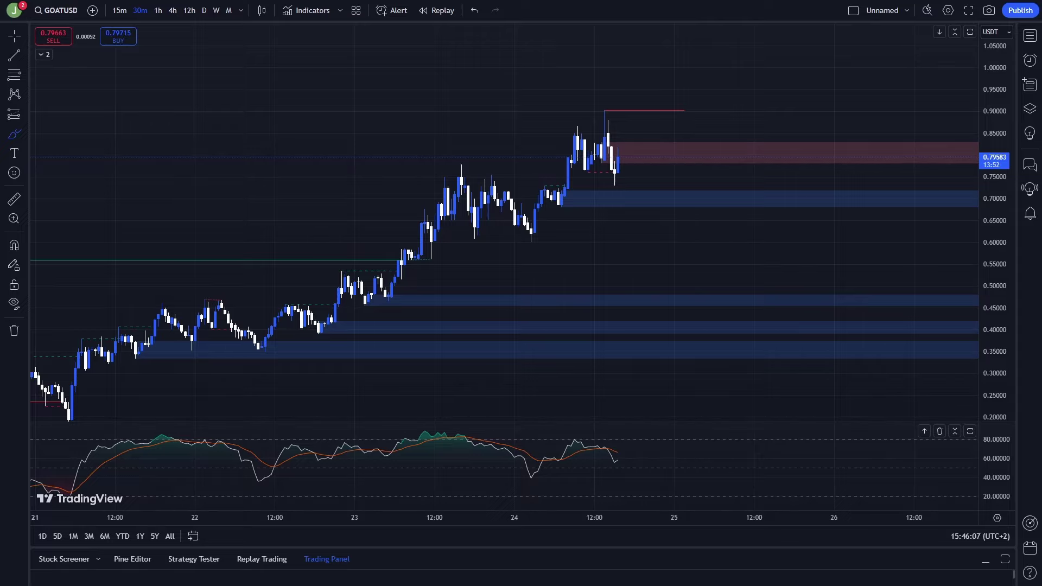
Sketch a brush stroke over the red resistance zone on the GOATUSD chart and delete it.
{"action": "left_click_drag", "start_coordinate": [1001, 267], "coordinate": [1000, 238]}
{"action": "left_click", "coordinate": [10, 40]}
{"action": "left_click_drag", "start_coordinate": [429, 164], "coordinate": [429, 181]}
{"action": "left_click", "coordinate": [14, 135]}
{"action": "left_click_drag", "start_coordinate": [639, 157], "coordinate": [588, 132]}
{"action": "key", "text": "Delete"}
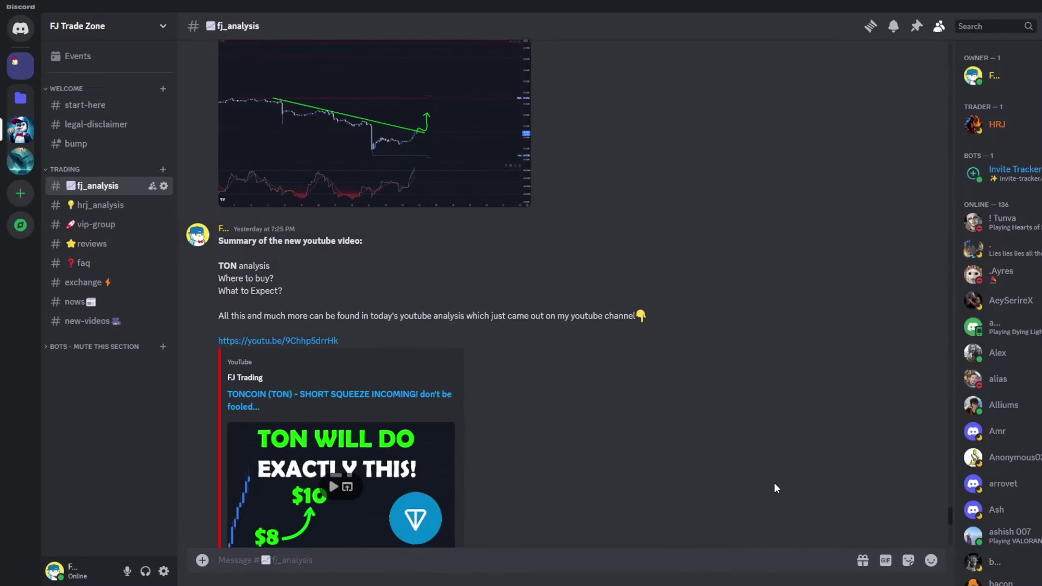
Look through the earlier analysis posts in the fj_analysis channel of the FJ Trade Zone Discord server.
{"action": "scroll", "coordinate": [774, 483], "scroll_direction": "up", "scroll_amount": 3}
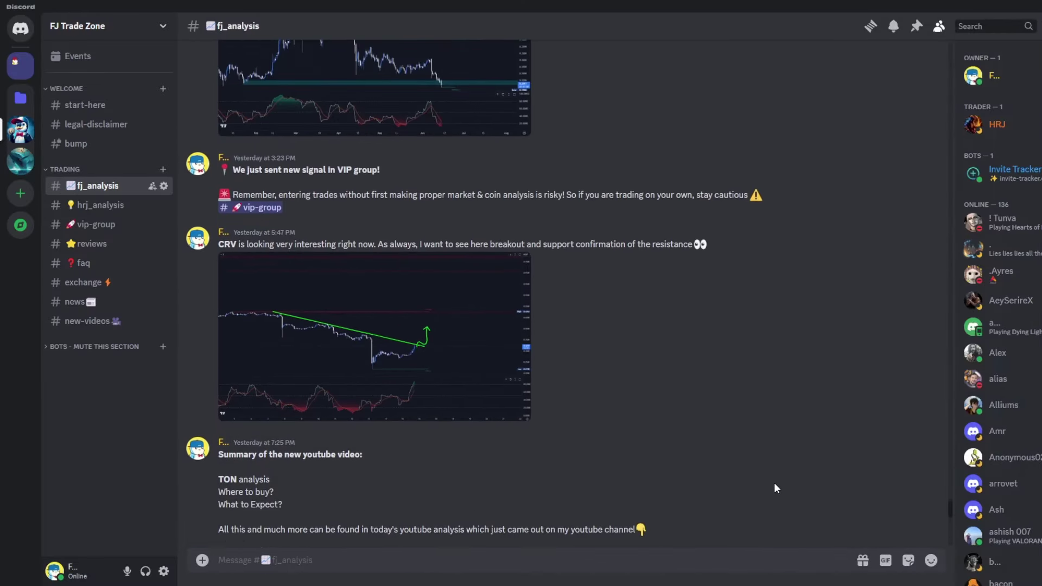
{"action": "scroll", "coordinate": [774, 483], "scroll_direction": "up", "scroll_amount": 10}
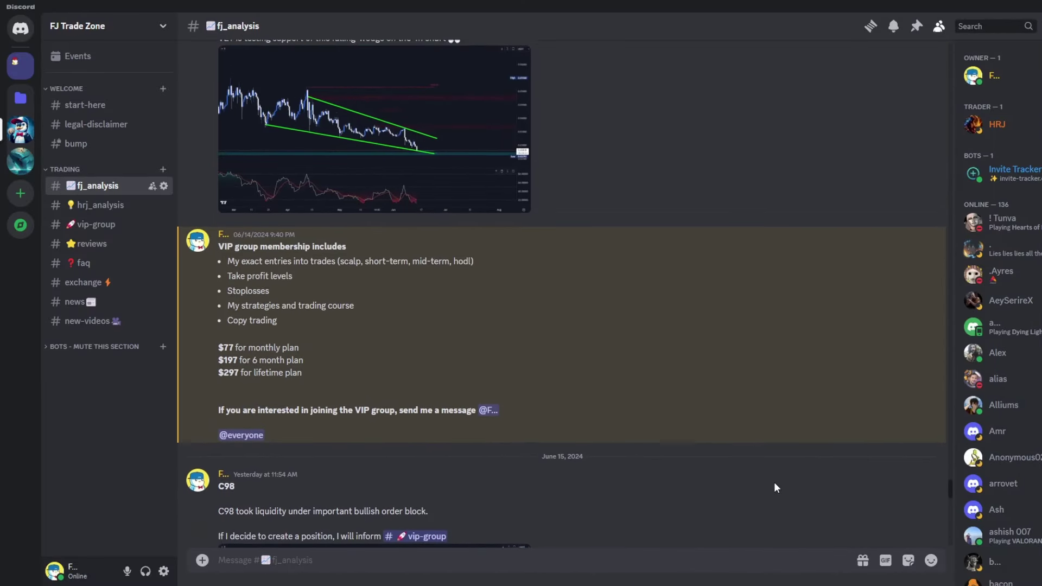
{"action": "scroll", "coordinate": [774, 482], "scroll_direction": "up", "scroll_amount": 7}
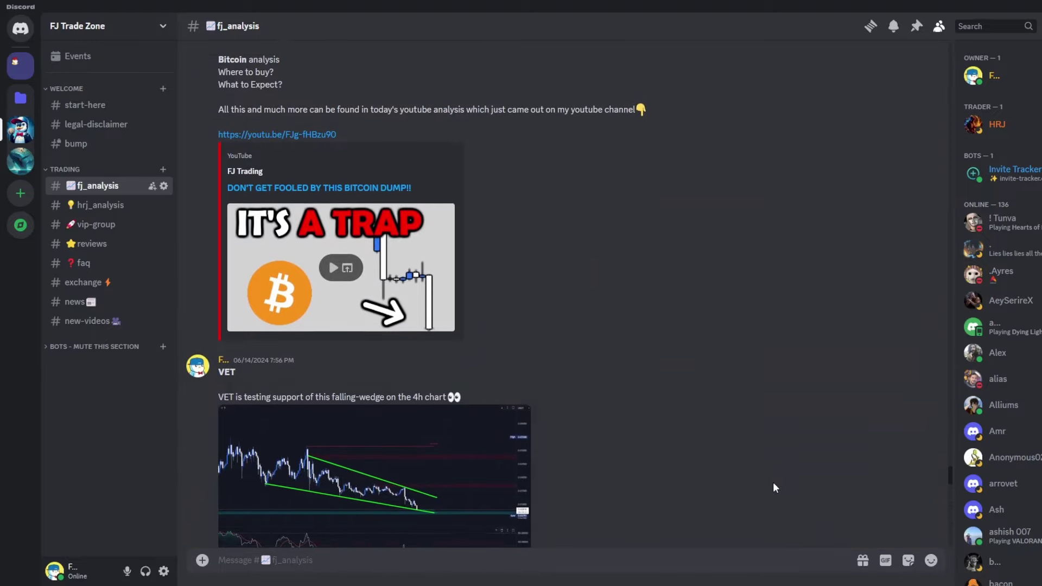
{"action": "scroll", "coordinate": [773, 482], "scroll_direction": "up", "scroll_amount": 8}
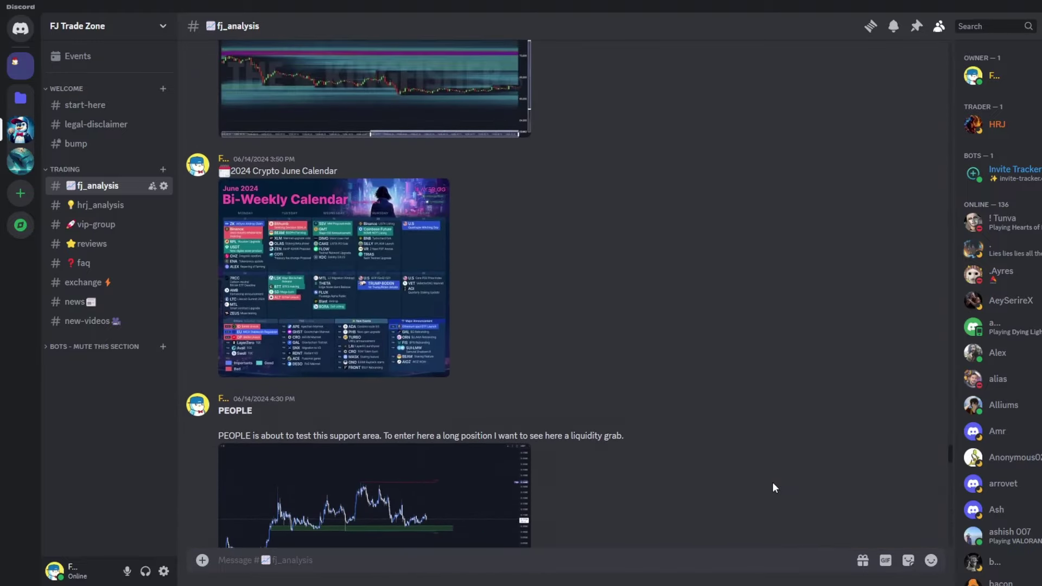
{"action": "scroll", "coordinate": [774, 482], "scroll_direction": "up", "scroll_amount": 8}
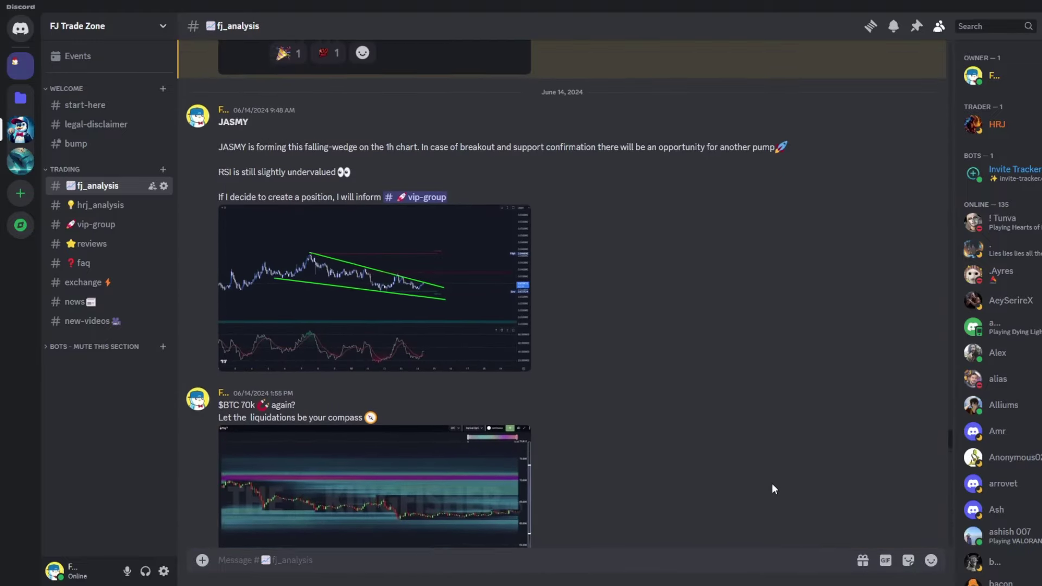
{"action": "scroll", "coordinate": [775, 489], "scroll_direction": "up", "scroll_amount": 9}
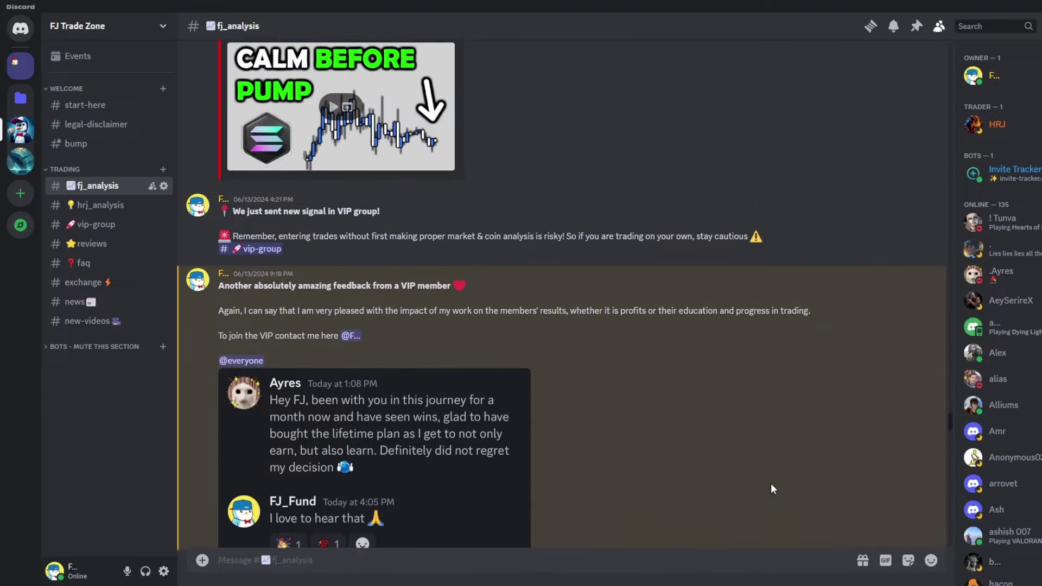
{"action": "scroll", "coordinate": [774, 489], "scroll_direction": "up", "scroll_amount": 8}
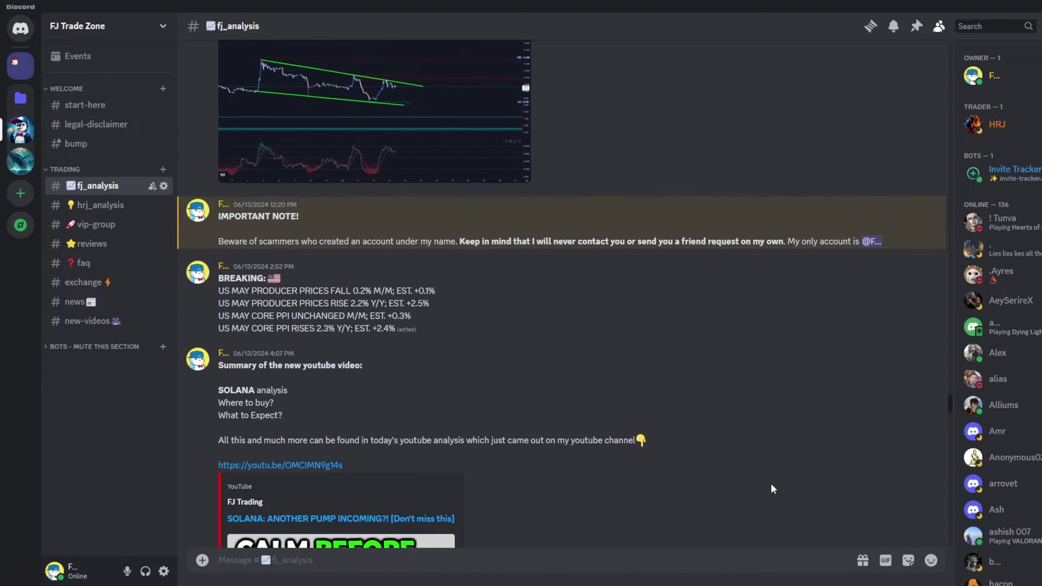
{"action": "scroll", "coordinate": [773, 489], "scroll_direction": "up", "scroll_amount": 9}
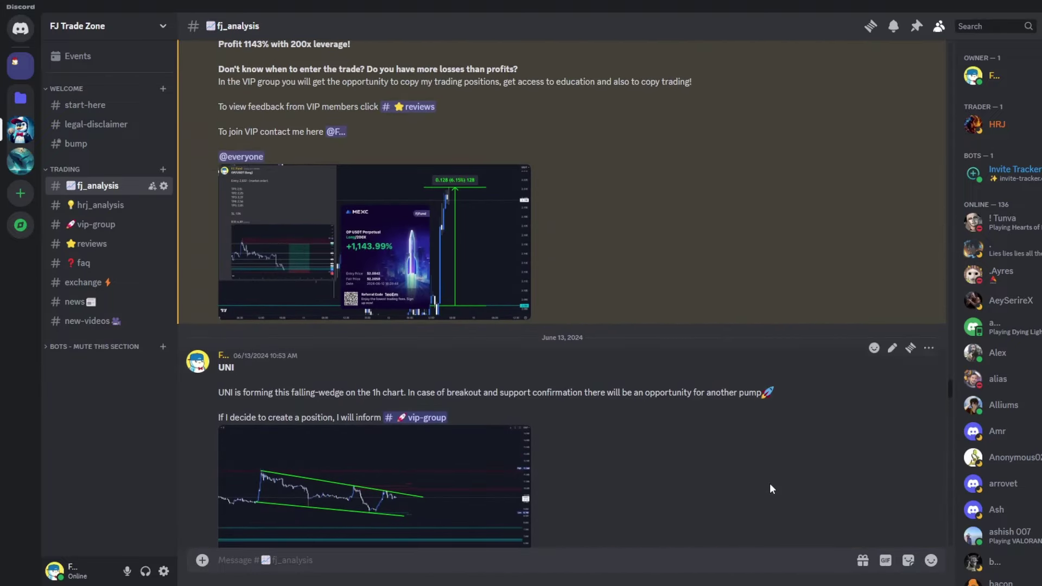
{"action": "scroll", "coordinate": [770, 485], "scroll_direction": "up", "scroll_amount": 8}
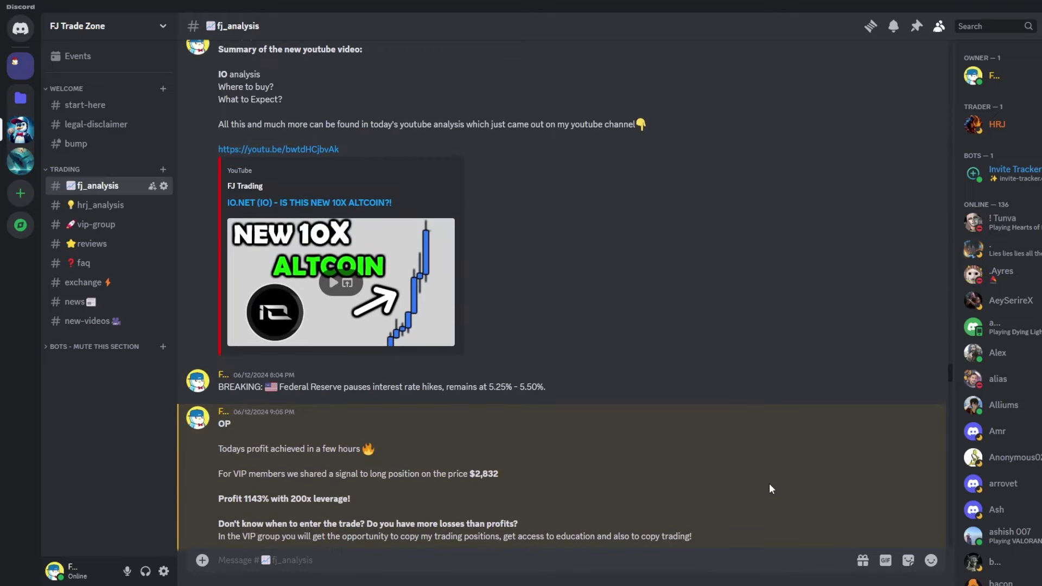
{"action": "scroll", "coordinate": [769, 484], "scroll_direction": "up", "scroll_amount": 9}
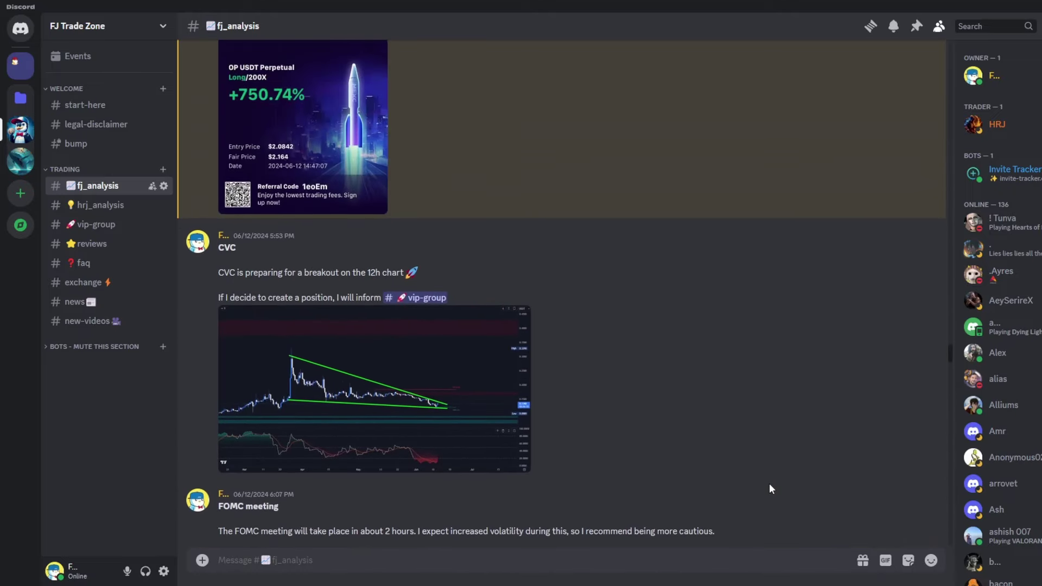
{"action": "scroll", "coordinate": [769, 483], "scroll_direction": "up", "scroll_amount": 3}
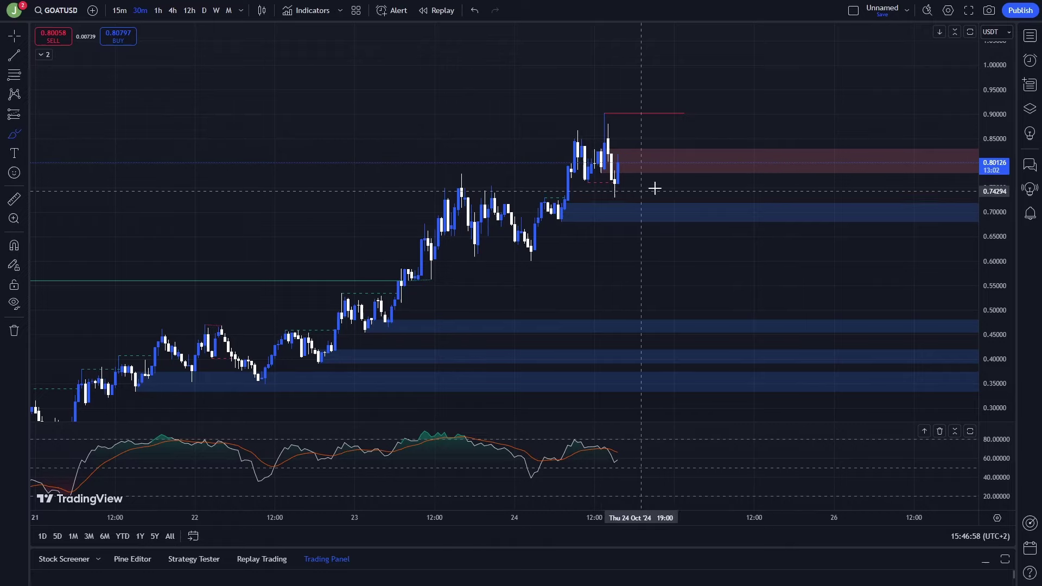
Place a long position beside the latest candles with its entry at 0.83203 and its stop at 0.77783, just below the red zone.
{"action": "left_click_drag", "start_coordinate": [990, 270], "coordinate": [977, 214]}
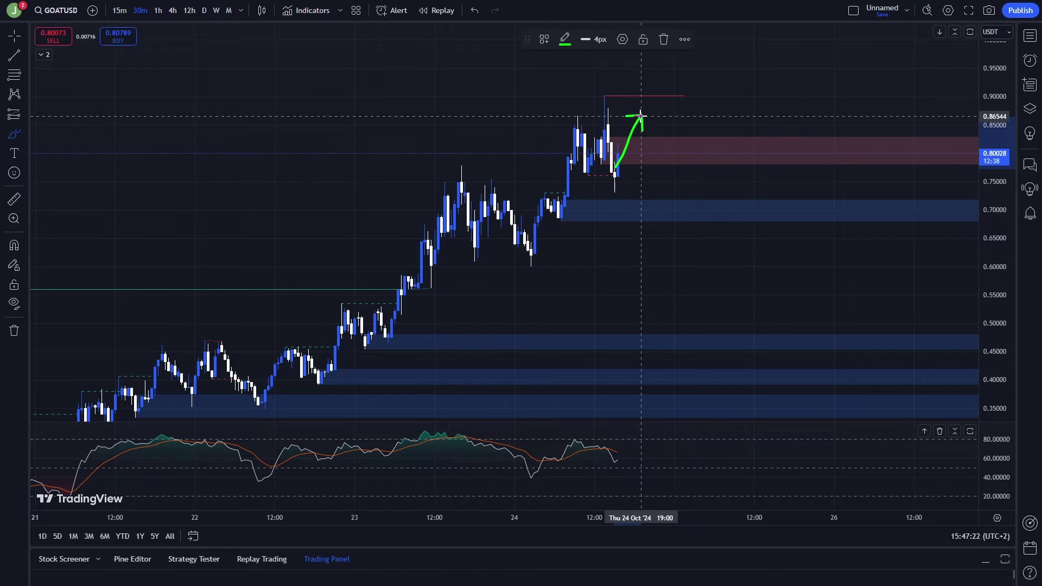
{"action": "scroll", "coordinate": [717, 152], "scroll_direction": "down", "scroll_amount": 5}
{"action": "left_click_drag", "start_coordinate": [982, 150], "coordinate": [982, 250]}
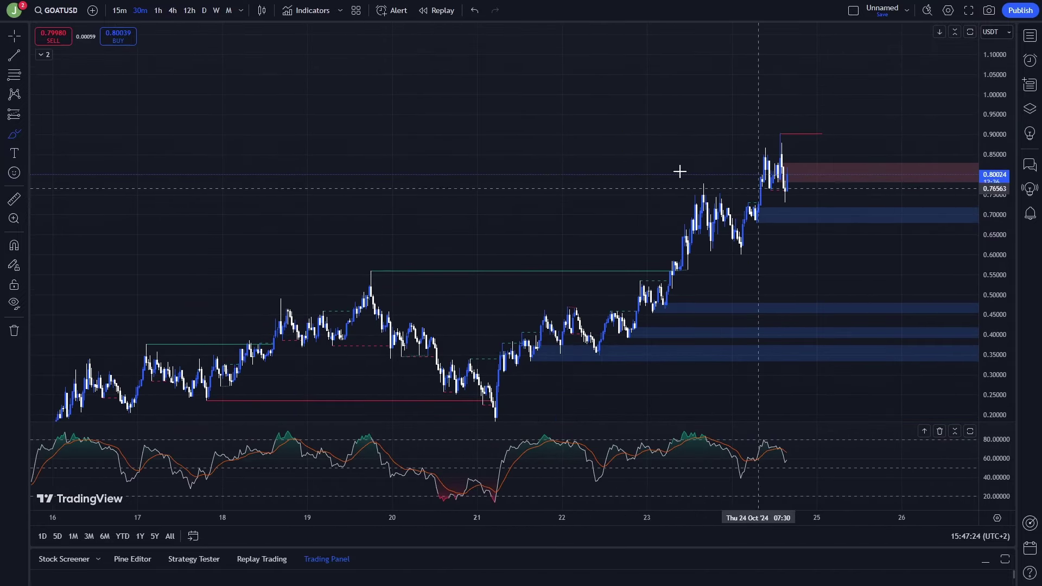
{"action": "left_click", "coordinate": [28, 115]}
{"action": "left_click", "coordinate": [61, 126]}
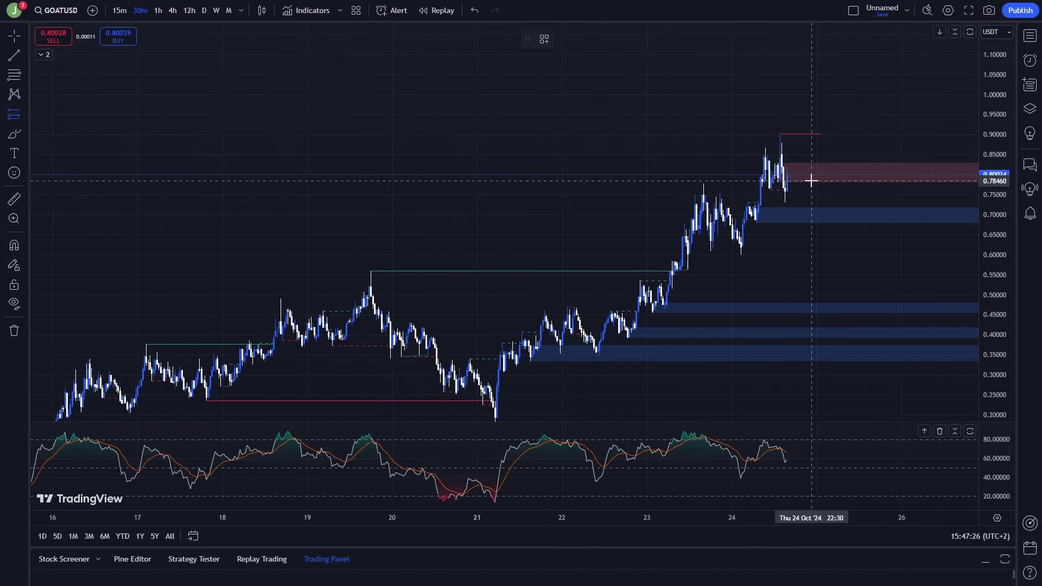
{"action": "left_click", "coordinate": [809, 161]}
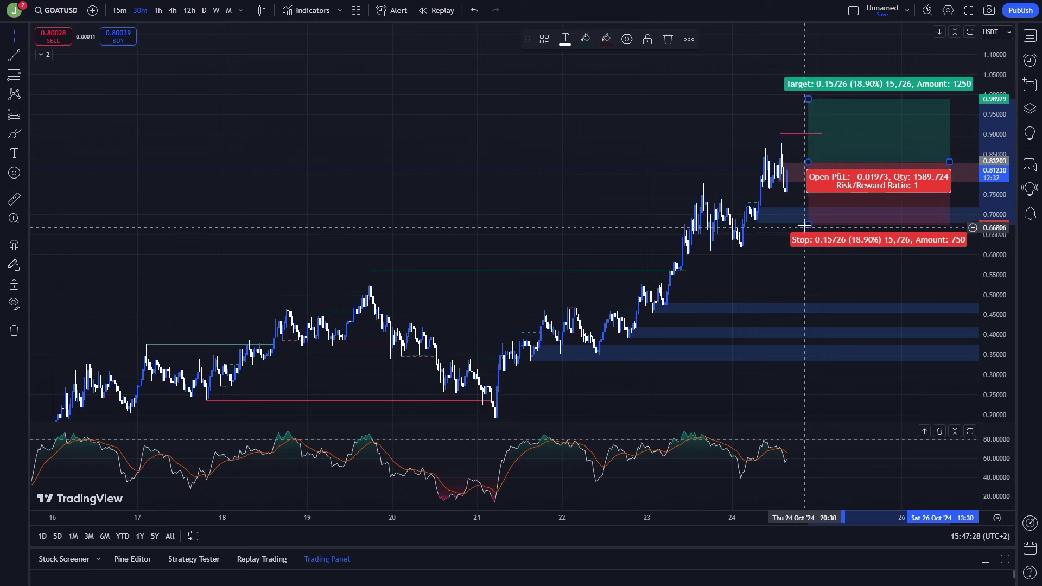
{"action": "left_click_drag", "start_coordinate": [804, 226], "coordinate": [815, 185]}
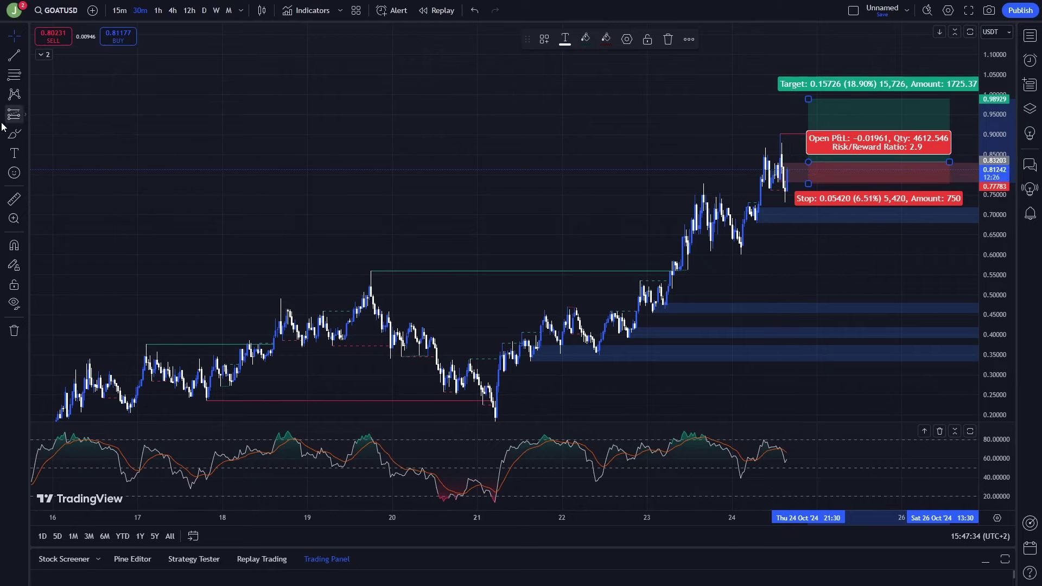
Sketch a curved brush arrow from the latest candles down to the blue zone near 0.70 and delete it.
{"action": "left_click", "coordinate": [14, 134]}
{"action": "mouse_move", "coordinate": [784, 170]}
{"action": "left_mouse_down"}
{"action": "mouse_move", "coordinate": [791, 186]}
{"action": "mouse_move", "coordinate": [817, 180]}
{"action": "mouse_move", "coordinate": [832, 218]}
{"action": "left_mouse_up"}
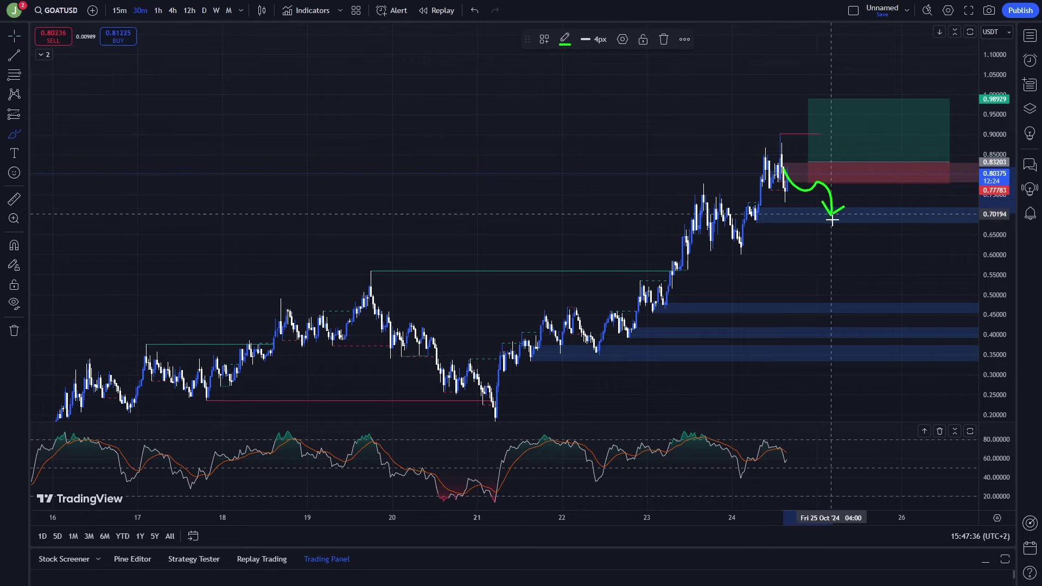
{"action": "key", "text": "Delete"}
{"action": "left_click", "coordinate": [14, 36]}
Raise the long position's profit target to about 1.37.
{"action": "scroll", "coordinate": [829, 185], "scroll_direction": "down", "scroll_amount": 5}
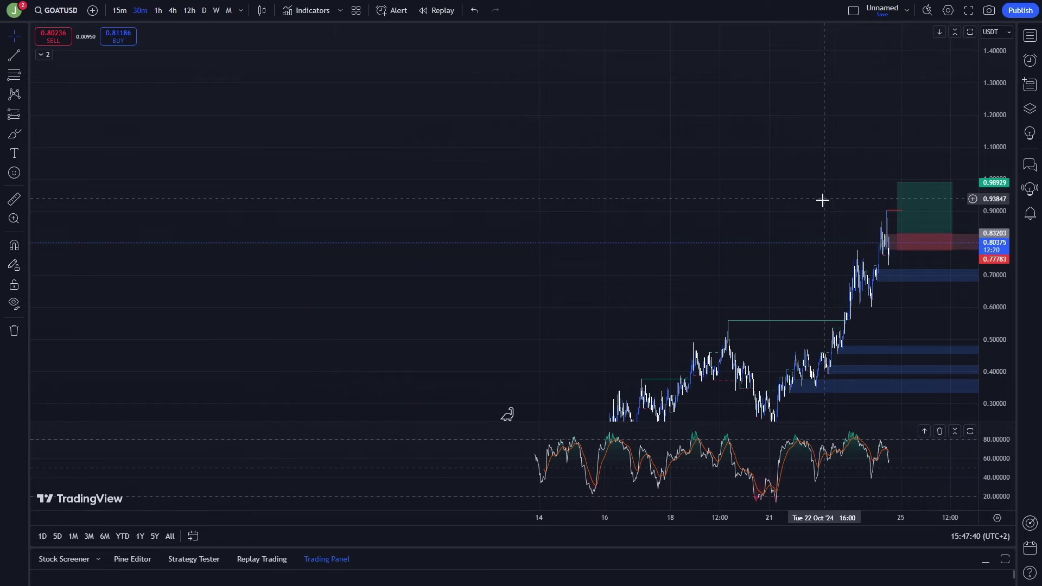
{"action": "scroll", "coordinate": [823, 201], "scroll_direction": "up", "scroll_amount": 4}
{"action": "left_click_drag", "start_coordinate": [722, 201], "coordinate": [705, 176]}
{"action": "scroll", "coordinate": [869, 166], "scroll_direction": "up", "scroll_amount": 4}
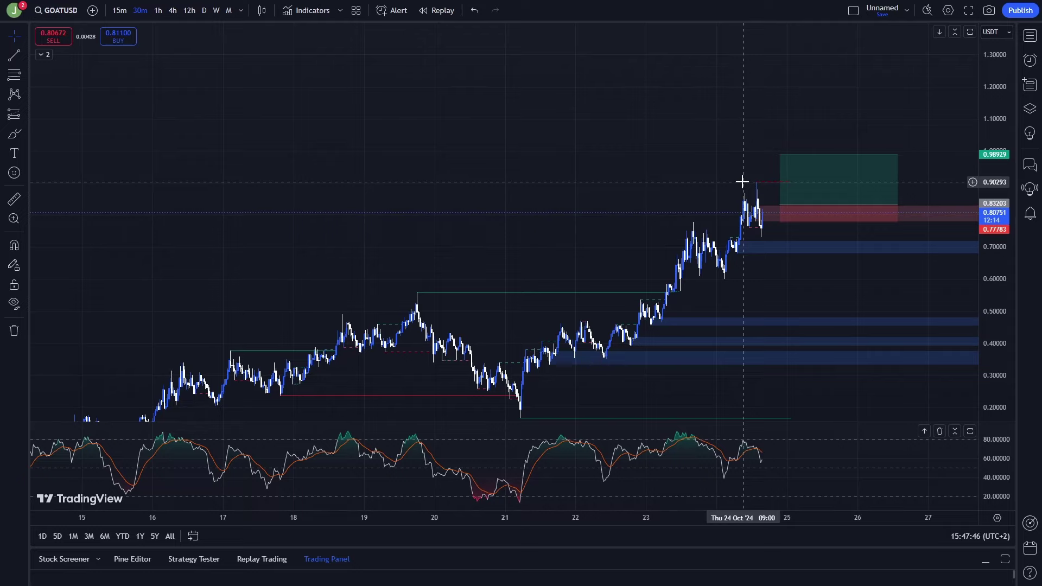
{"action": "mouse_move", "coordinate": [796, 158]}
{"action": "left_click_drag", "start_coordinate": [780, 156], "coordinate": [780, 48]}
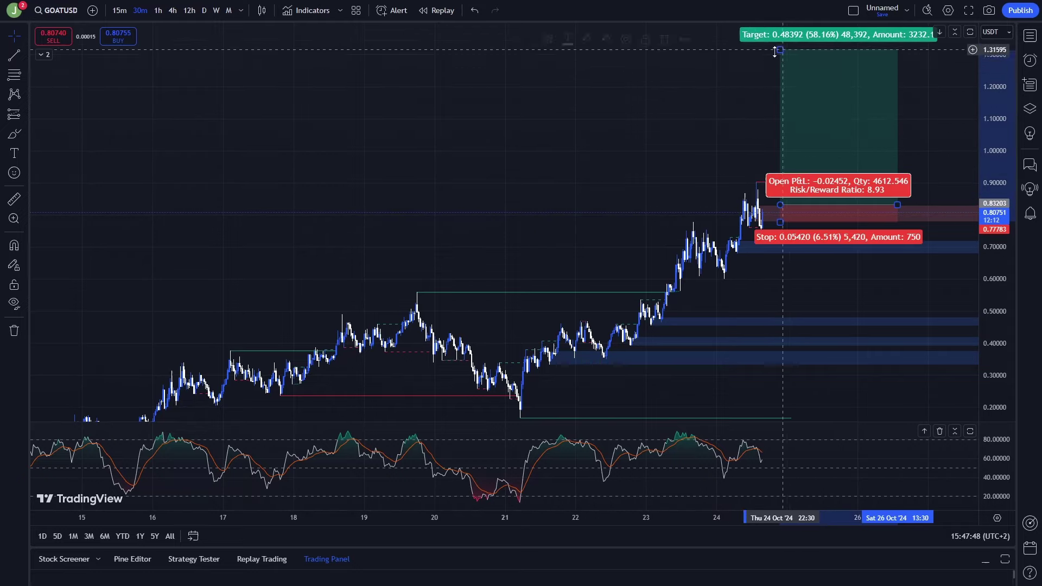
{"action": "scroll", "coordinate": [735, 202], "scroll_direction": "down", "scroll_amount": 3}
{"action": "left_click_drag", "start_coordinate": [998, 210], "coordinate": [1001, 260]}
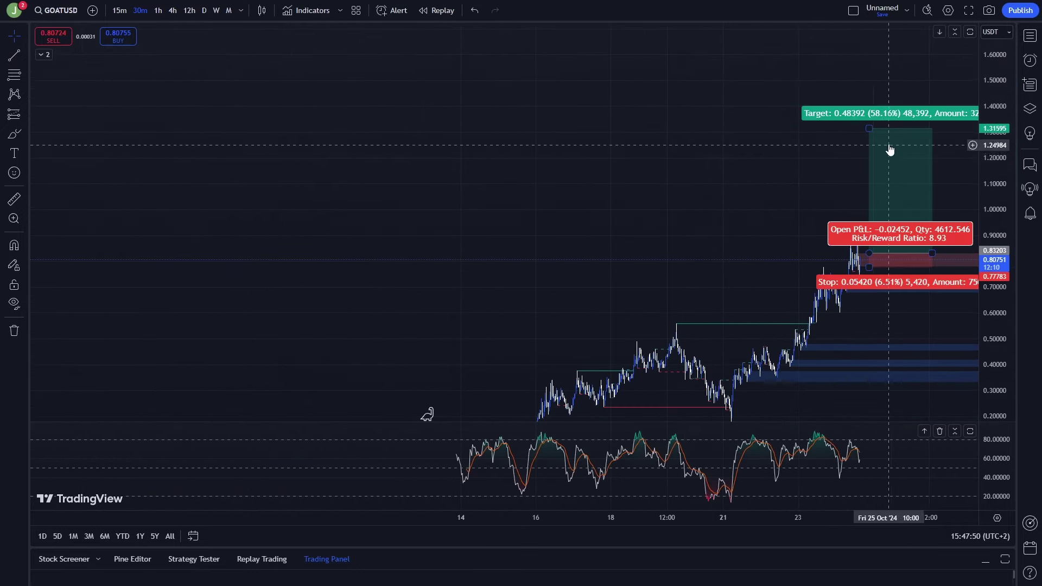
{"action": "left_click_drag", "start_coordinate": [870, 127], "coordinate": [869, 113]}
{"action": "scroll", "coordinate": [896, 130], "scroll_direction": "up", "scroll_amount": 3}
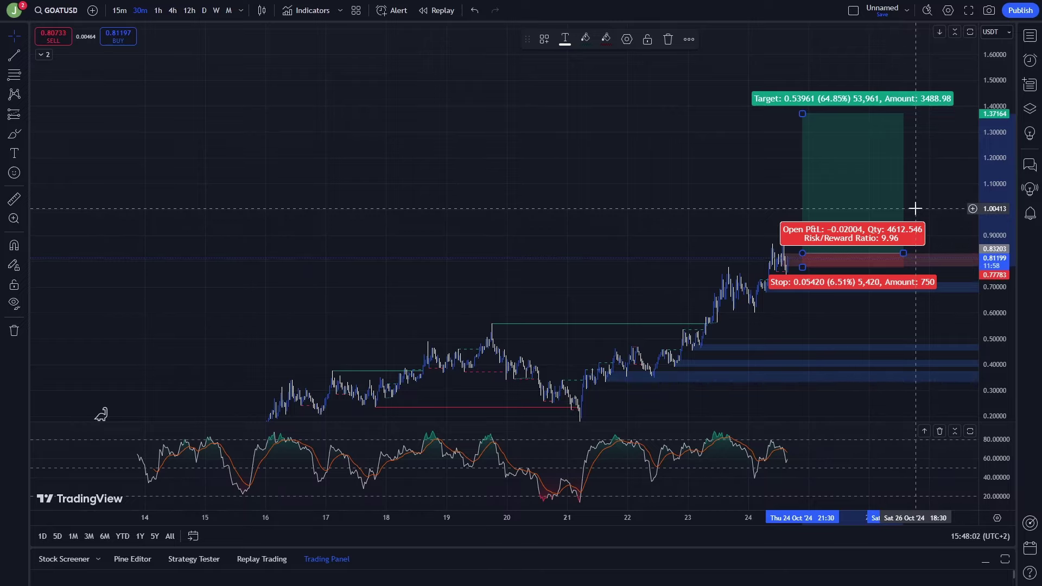
Shift the whole long position slightly so that its entry sits at 0.83366, by the red zone's upper edge.
{"action": "scroll", "coordinate": [891, 230], "scroll_direction": "up", "scroll_amount": 6}
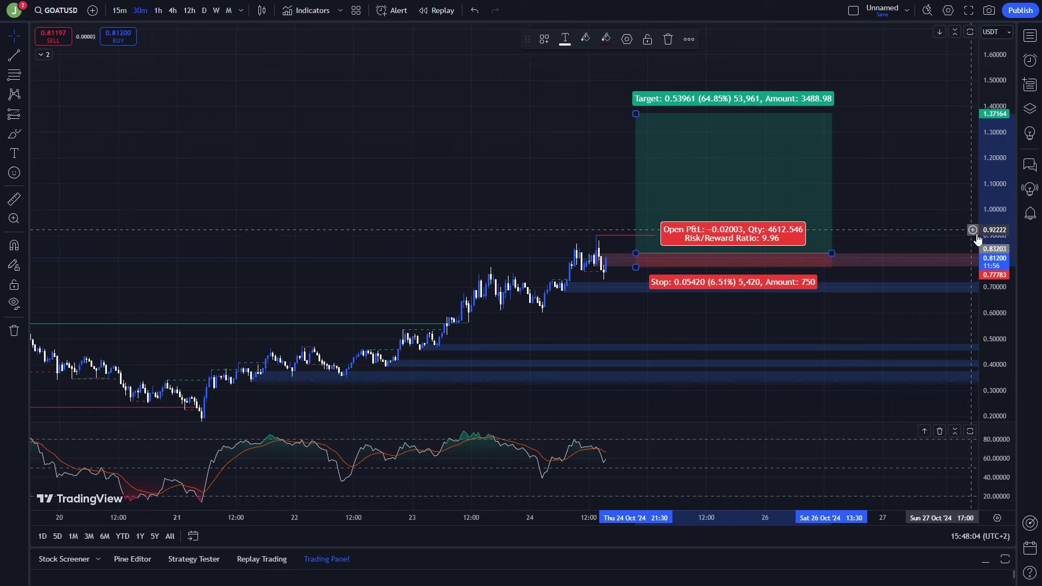
{"action": "left_click_drag", "start_coordinate": [996, 266], "coordinate": [995, 217]}
{"action": "left_click_drag", "start_coordinate": [917, 194], "coordinate": [924, 211]}
{"action": "left_click", "coordinate": [759, 191]}
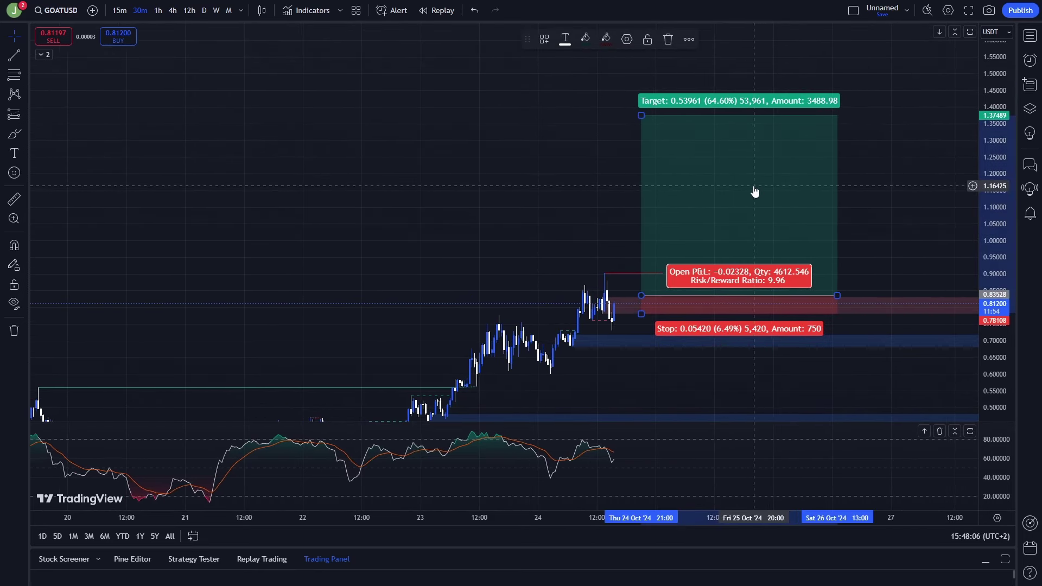
{"action": "left_click", "coordinate": [910, 250]}
{"action": "left_click_drag", "start_coordinate": [742, 243], "coordinate": [736, 245]}
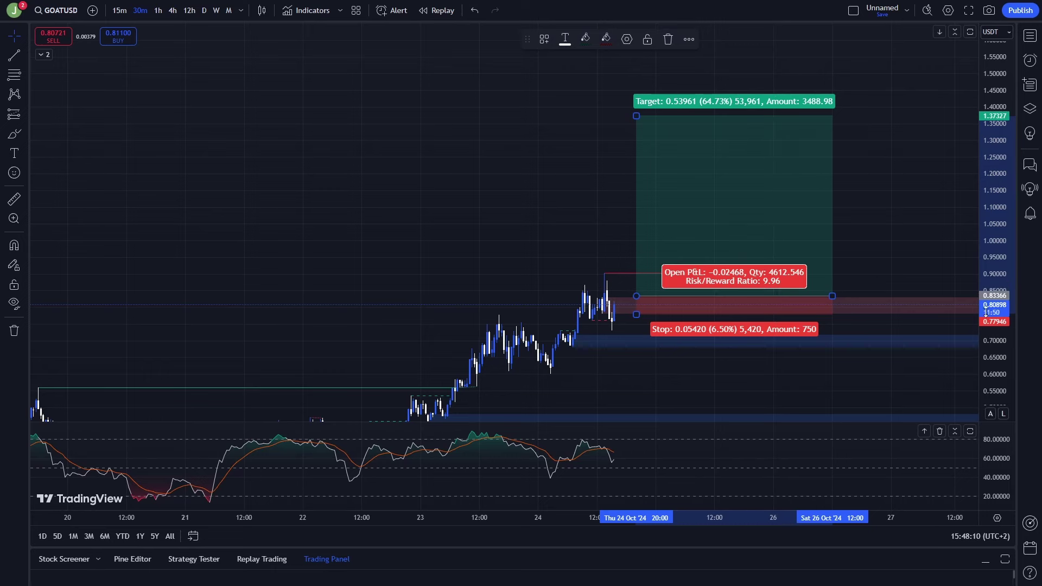
Mark the levels near 0.90, 1.00 and the position's target with horizontal brush strokes and remove them.
{"action": "left_click_drag", "start_coordinate": [996, 296], "coordinate": [996, 237]}
{"action": "left_click_drag", "start_coordinate": [903, 237], "coordinate": [933, 224]}
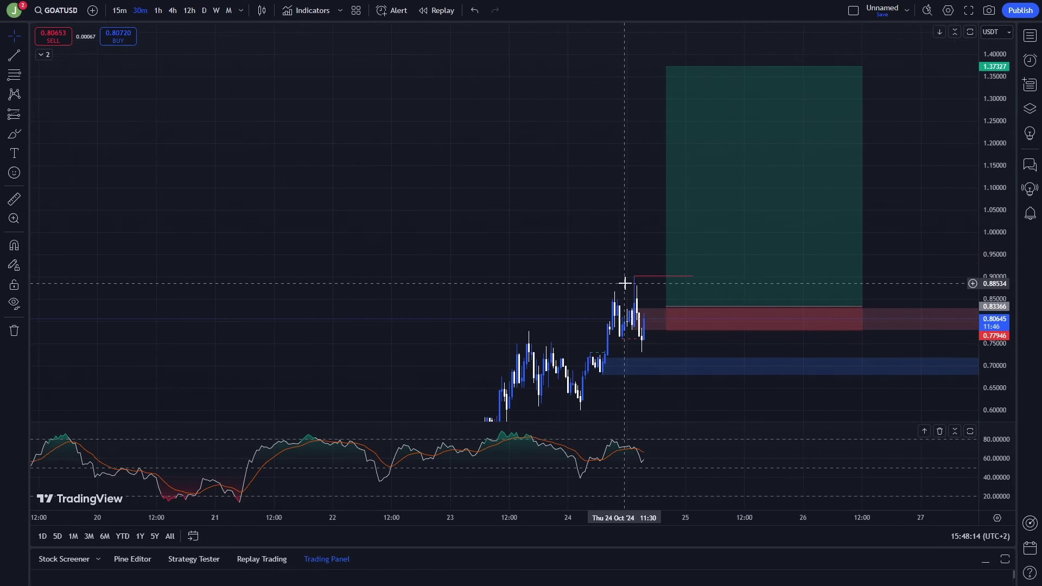
{"action": "left_click", "coordinate": [13, 136]}
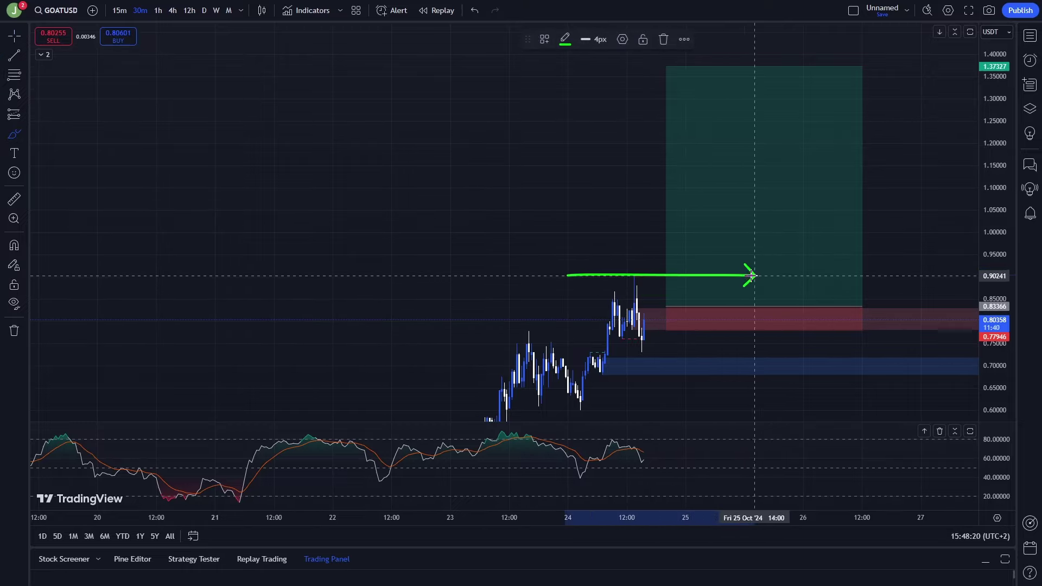
{"action": "scroll", "coordinate": [695, 253], "scroll_direction": "down", "scroll_amount": 1}
{"action": "mouse_move", "coordinate": [608, 236]}
{"action": "left_mouse_down"}
{"action": "mouse_move", "coordinate": [948, 235]}
{"action": "mouse_move", "coordinate": [726, 236]}
{"action": "left_mouse_up"}
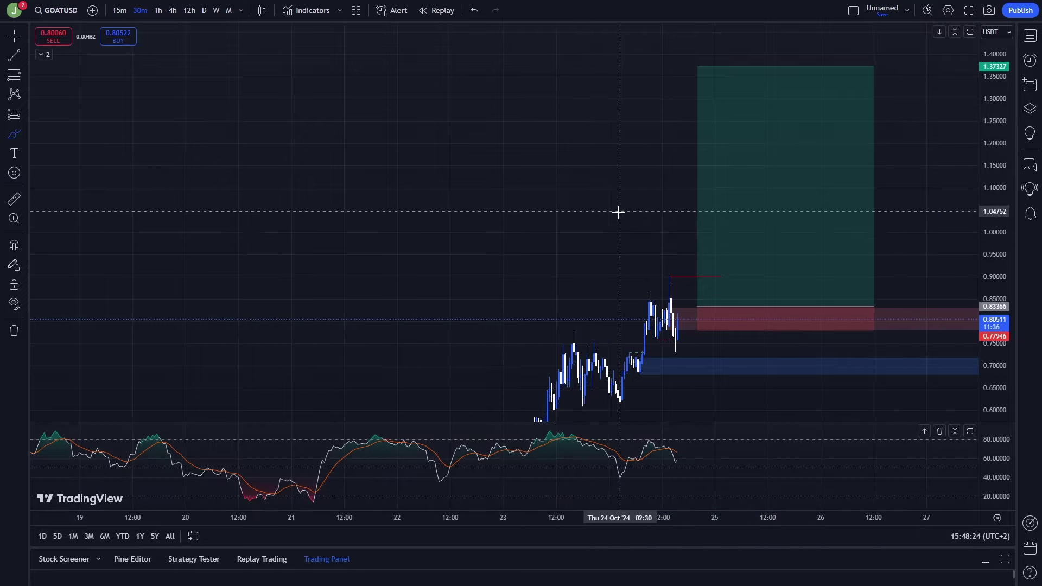
{"action": "mouse_move", "coordinate": [604, 235]}
{"action": "left_mouse_down"}
{"action": "mouse_move", "coordinate": [977, 213]}
{"action": "mouse_move", "coordinate": [1012, 223]}
{"action": "left_mouse_up"}
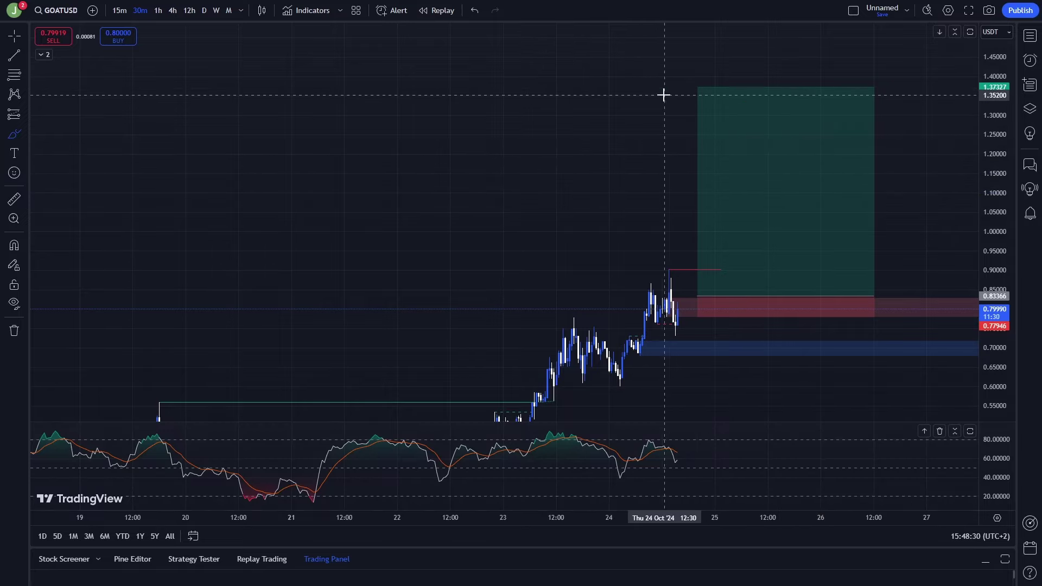
{"action": "left_click_drag", "start_coordinate": [666, 92], "coordinate": [885, 94]}
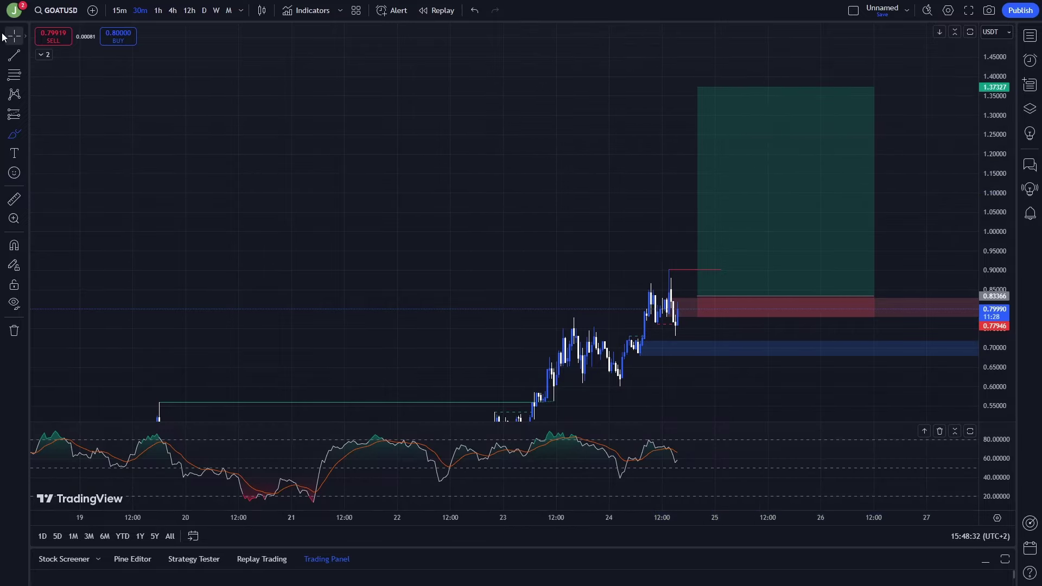
Extend the long position's profit target up to about 2.00.
{"action": "left_click", "coordinate": [752, 189]}
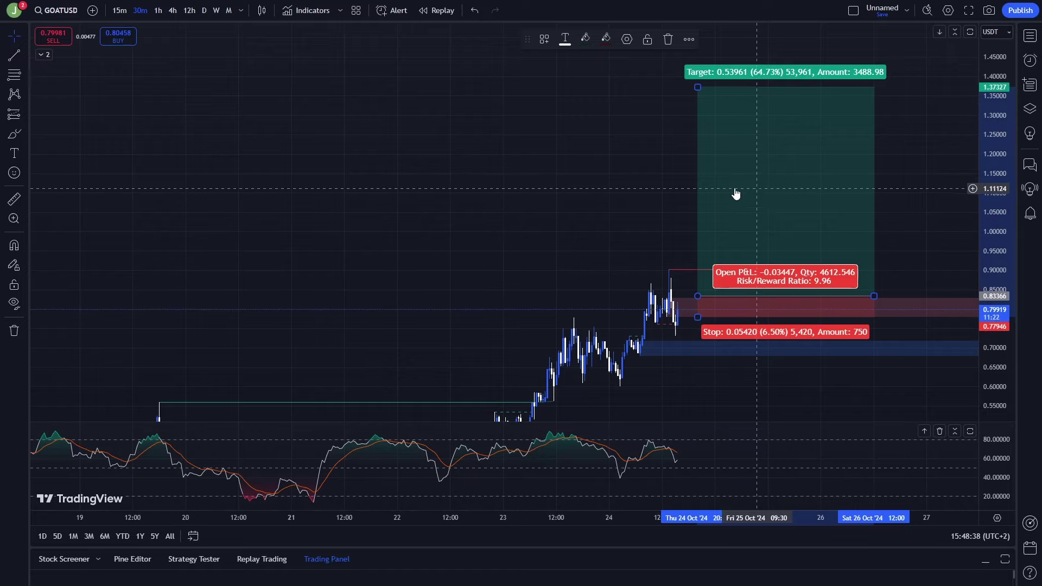
{"action": "scroll", "coordinate": [736, 194], "scroll_direction": "down", "scroll_amount": 4}
{"action": "left_click_drag", "start_coordinate": [996, 207], "coordinate": [998, 366]}
{"action": "scroll", "coordinate": [682, 221], "scroll_direction": "down", "scroll_amount": 8}
{"action": "left_click_drag", "start_coordinate": [725, 183], "coordinate": [691, 199]}
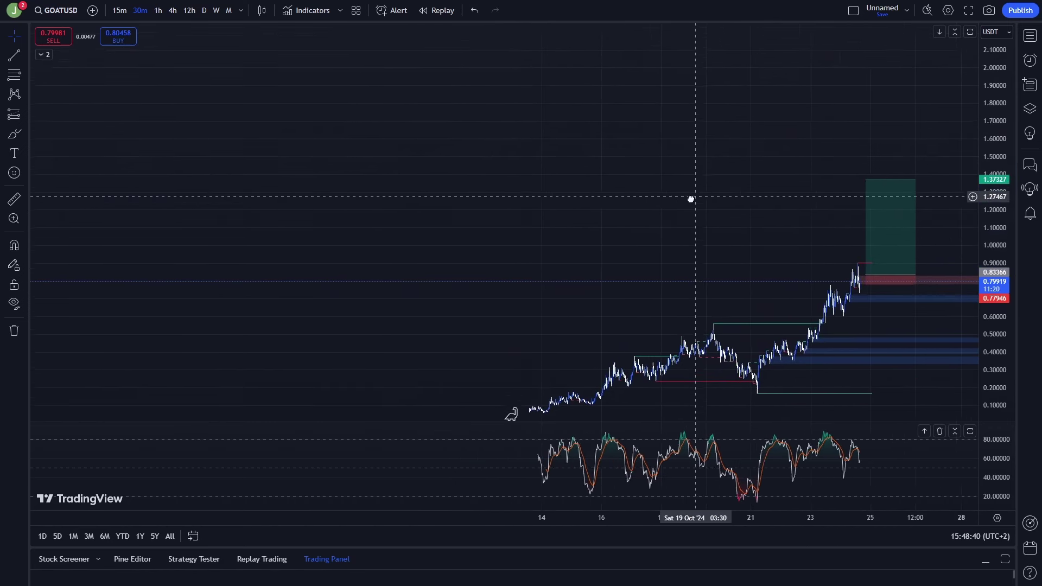
{"action": "scroll", "coordinate": [691, 206], "scroll_direction": "up", "scroll_amount": 5}
{"action": "mouse_move", "coordinate": [768, 182]}
{"action": "left_mouse_down"}
{"action": "mouse_move", "coordinate": [813, 96]}
{"action": "mouse_move", "coordinate": [796, 78]}
{"action": "left_mouse_up"}
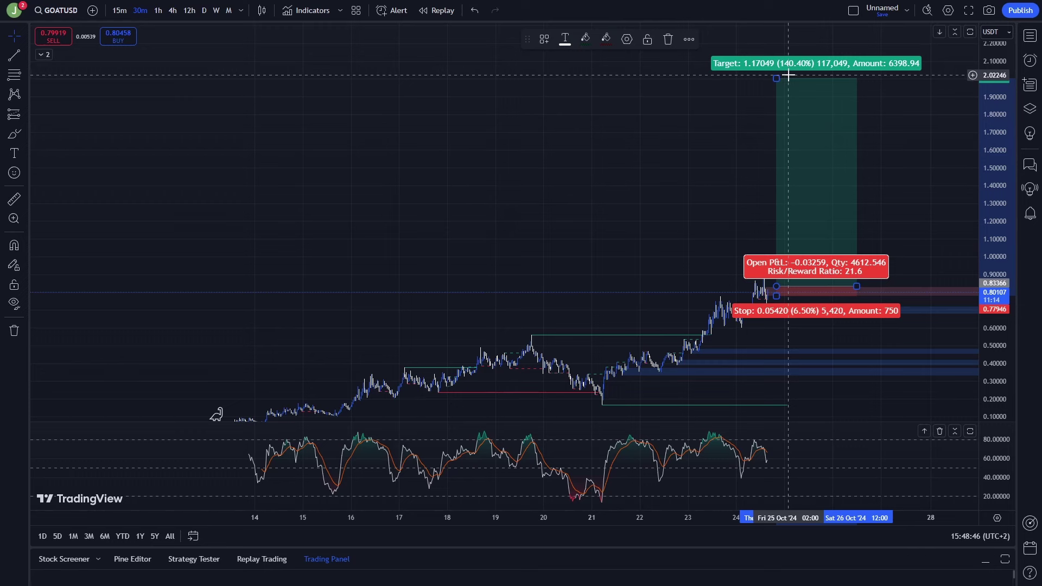
{"action": "scroll", "coordinate": [727, 168], "scroll_direction": "up", "scroll_amount": 2}
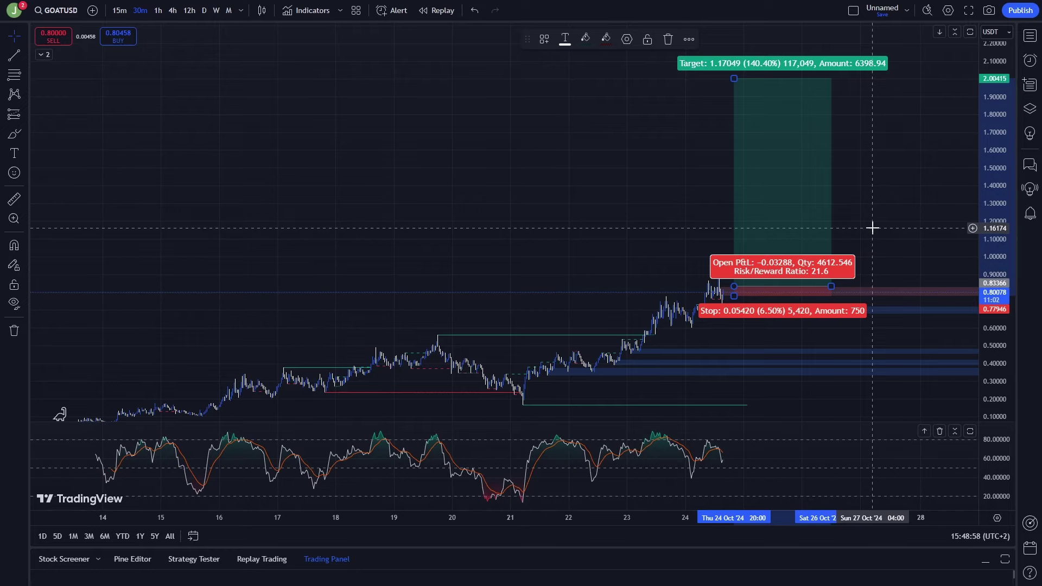
Measure the rally from the 21 October low to the 24 October high, and the range from the red zone up to the long position's target.
{"action": "scroll", "coordinate": [873, 228], "scroll_direction": "up", "scroll_amount": 2}
{"action": "mouse_move", "coordinate": [881, 163]}
{"action": "left_mouse_down"}
{"action": "mouse_move", "coordinate": [911, 173]}
{"action": "mouse_move", "coordinate": [905, 137]}
{"action": "left_mouse_up"}
{"action": "scroll", "coordinate": [431, 291], "scroll_direction": "down", "scroll_amount": 5}
{"action": "left_click_drag", "start_coordinate": [608, 216], "coordinate": [577, 226]}
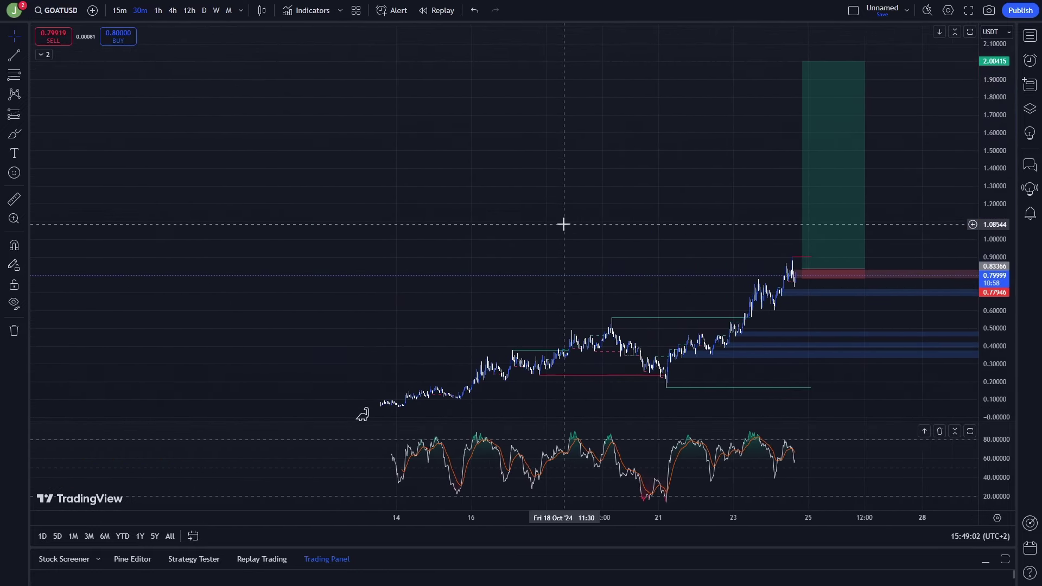
{"action": "scroll", "coordinate": [563, 225], "scroll_direction": "up", "scroll_amount": 2}
{"action": "left_click", "coordinate": [13, 199]}
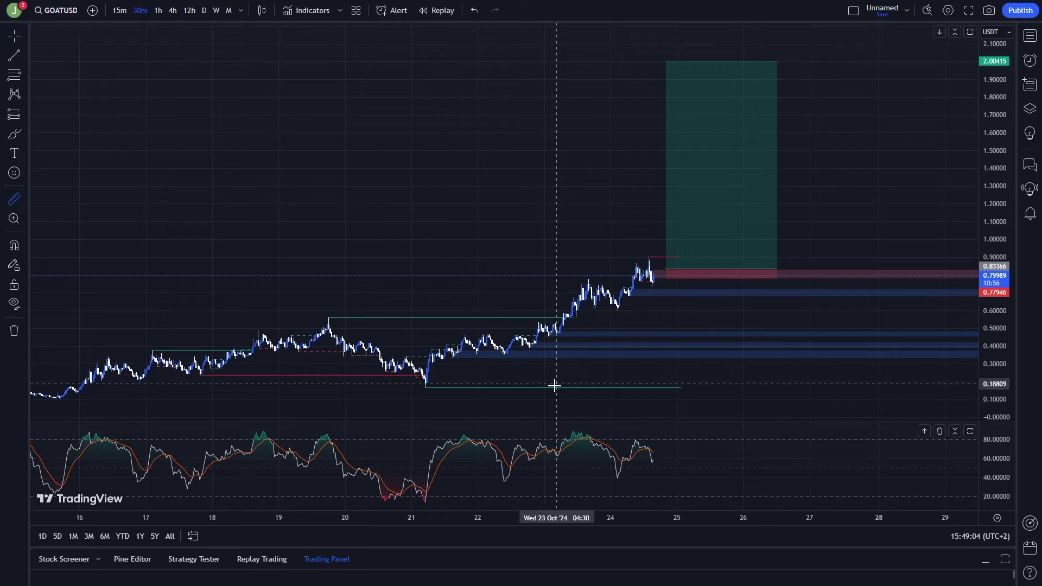
{"action": "left_click", "coordinate": [424, 387]}
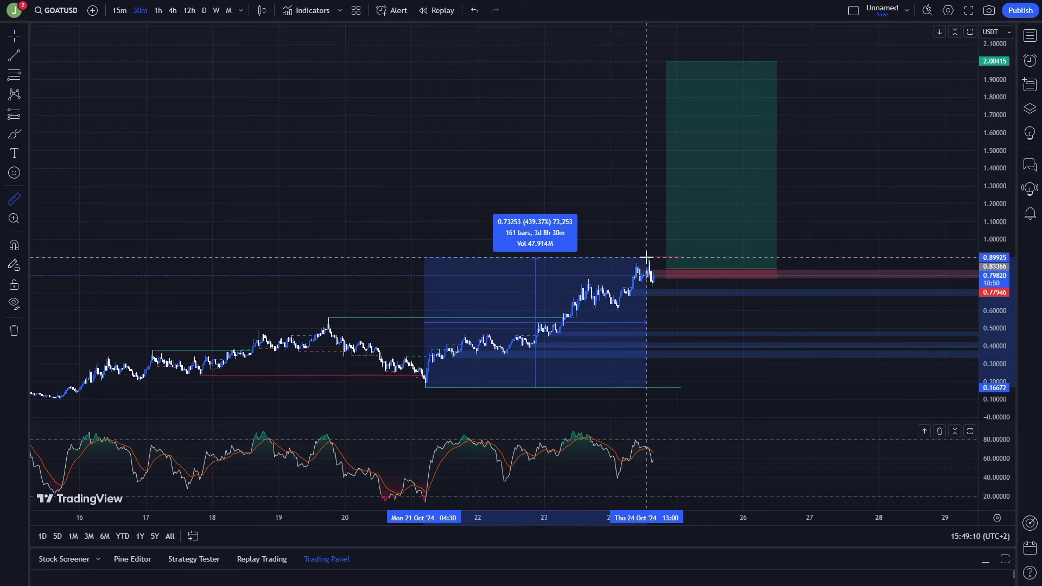
{"action": "left_click", "coordinate": [675, 276]}
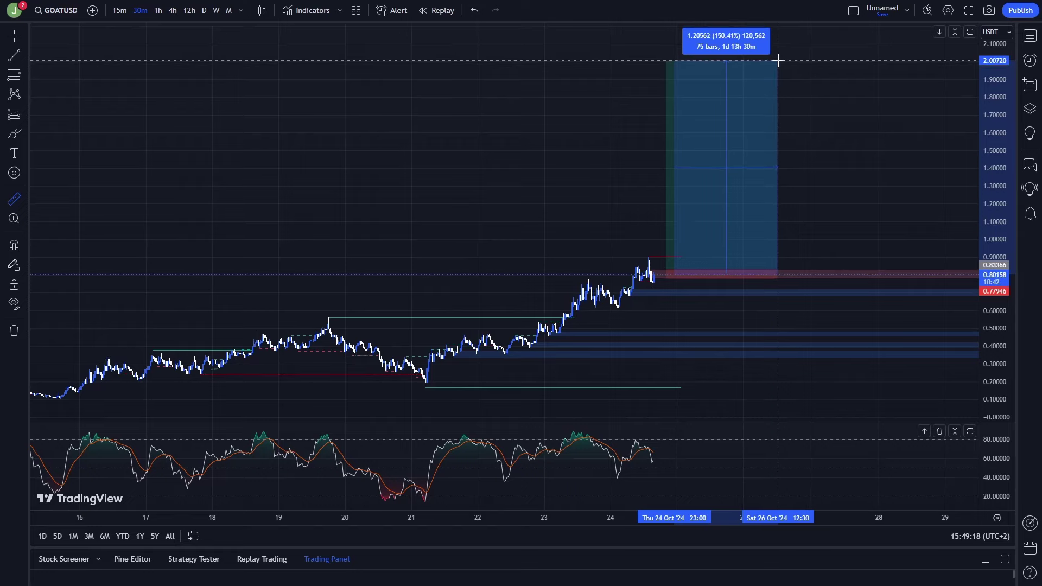
{"action": "left_click", "coordinate": [795, 76]}
Mark the target level near 2.00 with a horizontal brush stroke, and remove both the stroke and the long position.
{"action": "left_click_drag", "start_coordinate": [891, 133], "coordinate": [915, 184]}
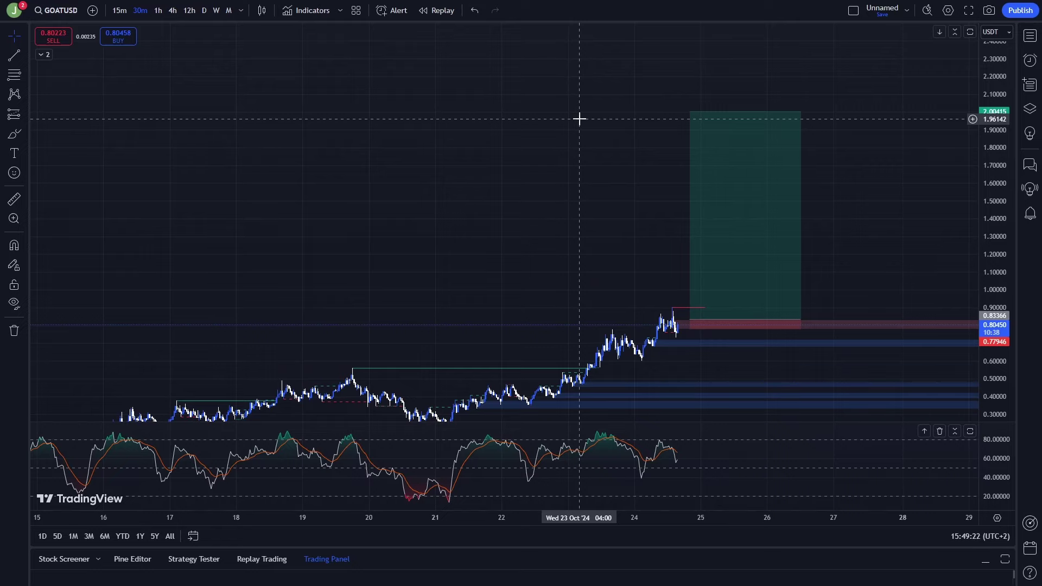
{"action": "scroll", "coordinate": [580, 119], "scroll_direction": "up", "scroll_amount": 2}
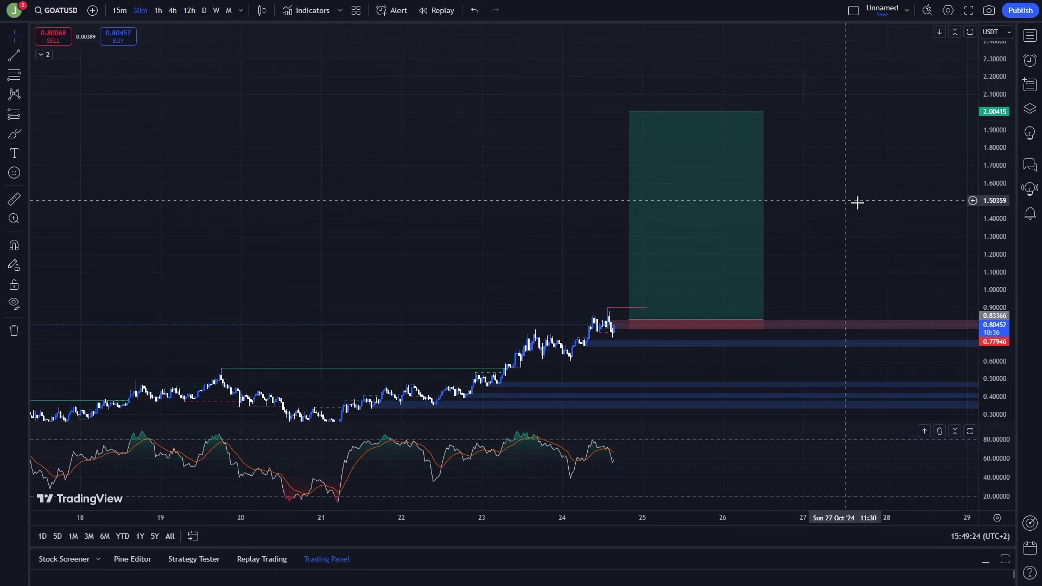
{"action": "left_click", "coordinate": [14, 134]}
{"action": "mouse_move", "coordinate": [795, 117]}
{"action": "left_mouse_down"}
{"action": "mouse_move", "coordinate": [609, 110]}
{"action": "mouse_move", "coordinate": [621, 112]}
{"action": "left_mouse_up"}
{"action": "key", "text": "Delete"}
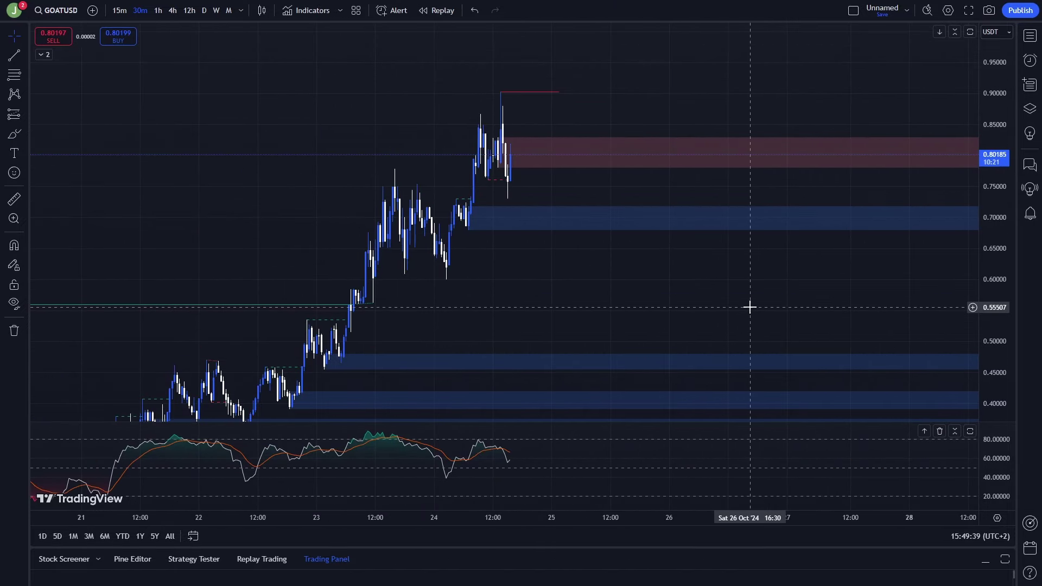
Sketch a possible pullback from the red zone into the blue zone near 0.70 with brush strokes and remove them.
{"action": "left_click", "coordinate": [20, 39]}
{"action": "left_click_drag", "start_coordinate": [615, 99], "coordinate": [749, 112]}
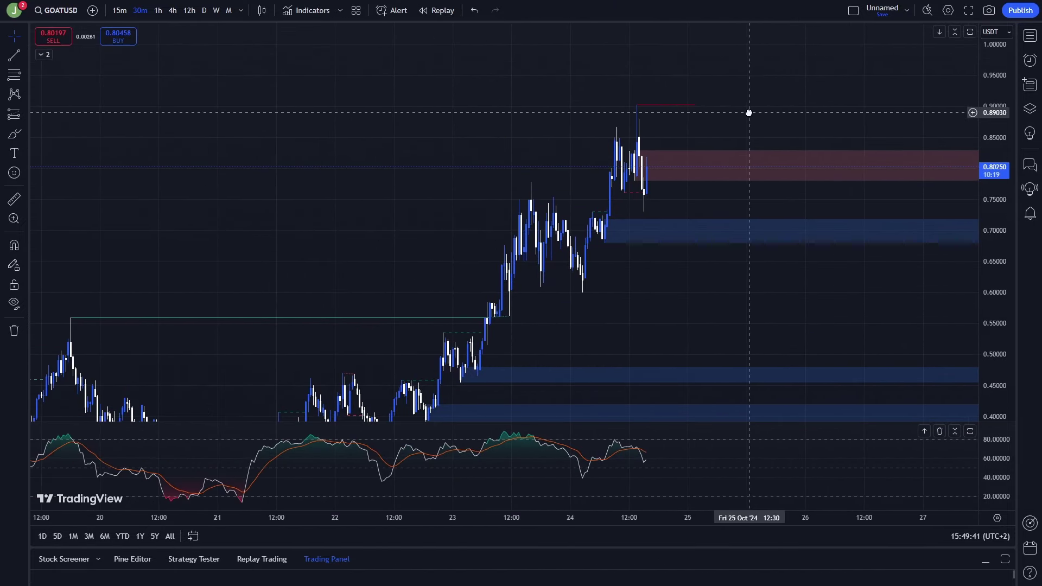
{"action": "scroll", "coordinate": [758, 112], "scroll_direction": "up", "scroll_amount": 2}
{"action": "left_click", "coordinate": [14, 134]}
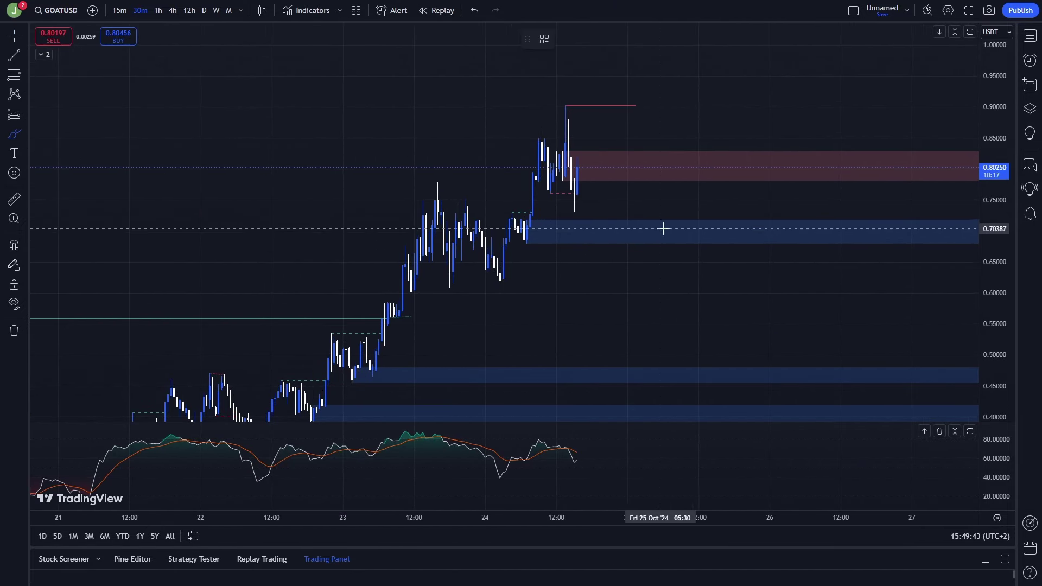
{"action": "left_click_drag", "start_coordinate": [663, 228], "coordinate": [600, 217]}
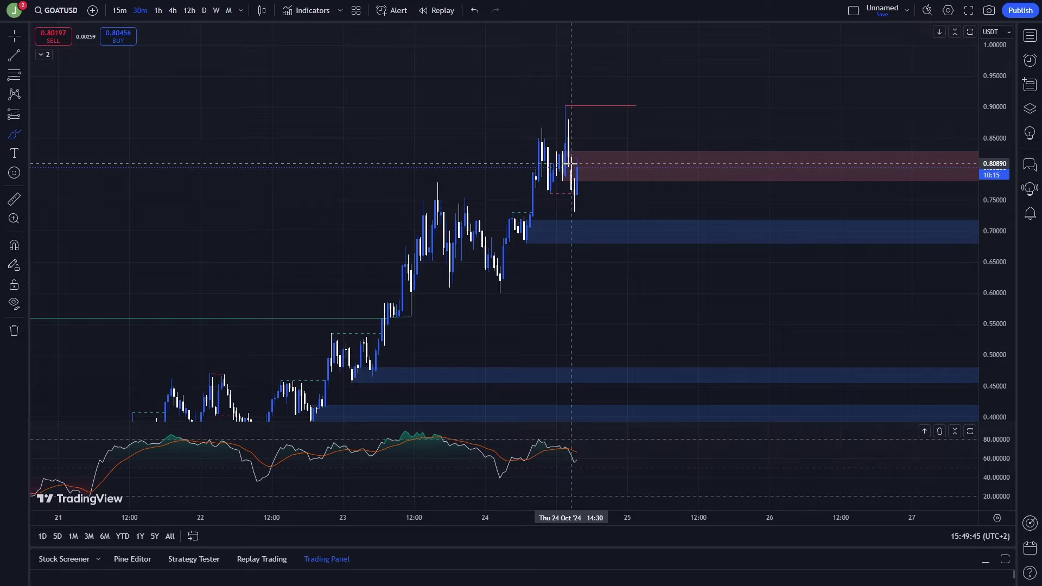
{"action": "left_click_drag", "start_coordinate": [571, 164], "coordinate": [625, 251]}
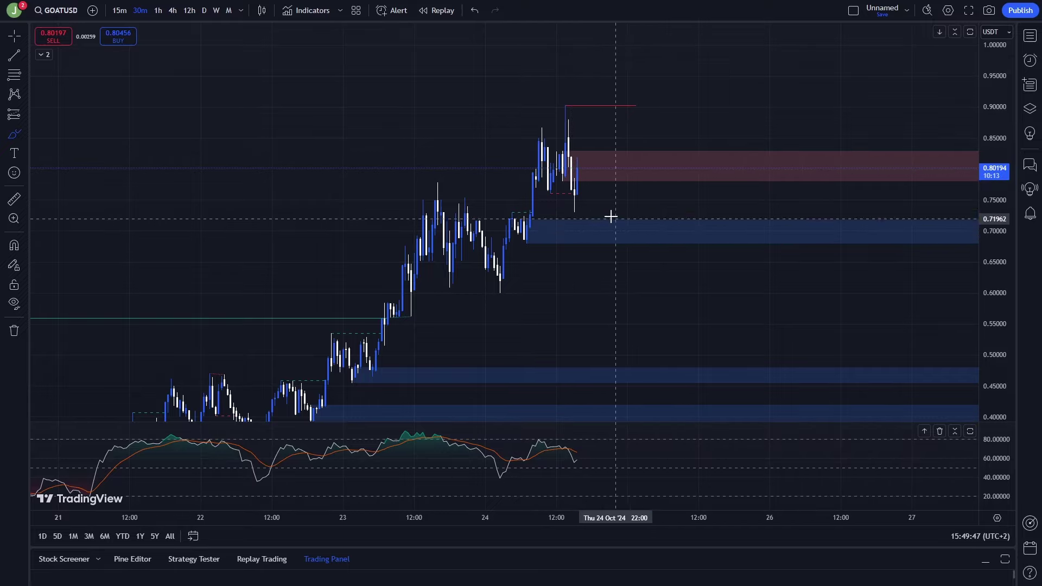
{"action": "left_click_drag", "start_coordinate": [534, 241], "coordinate": [509, 241]}
{"action": "key", "text": "Delete"}
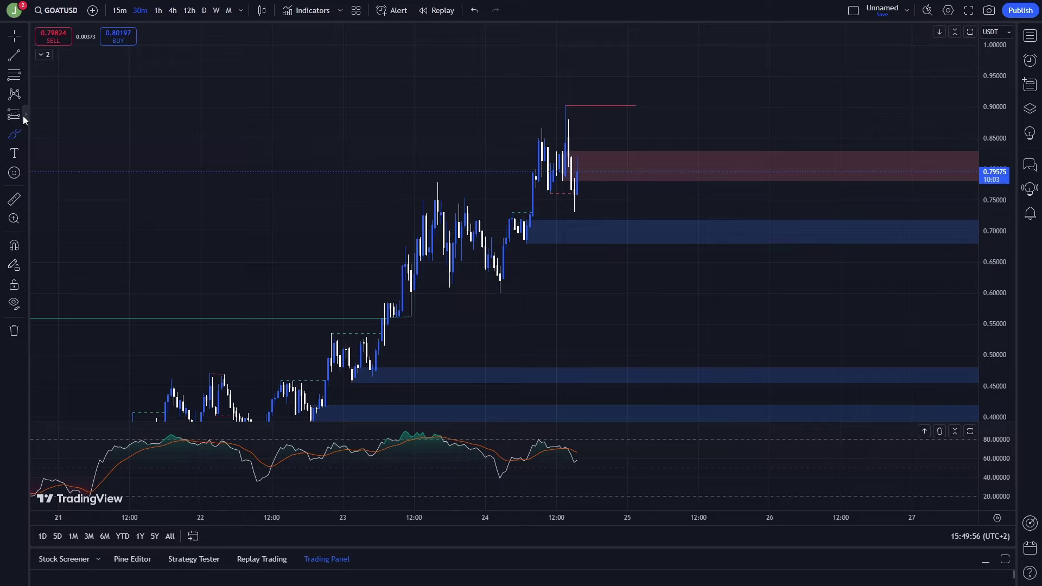
Add a long position with its entry in the blue zone at 0.70037 and its stop at 0.65835.
{"action": "left_click", "coordinate": [24, 115]}
{"action": "left_click", "coordinate": [75, 139]}
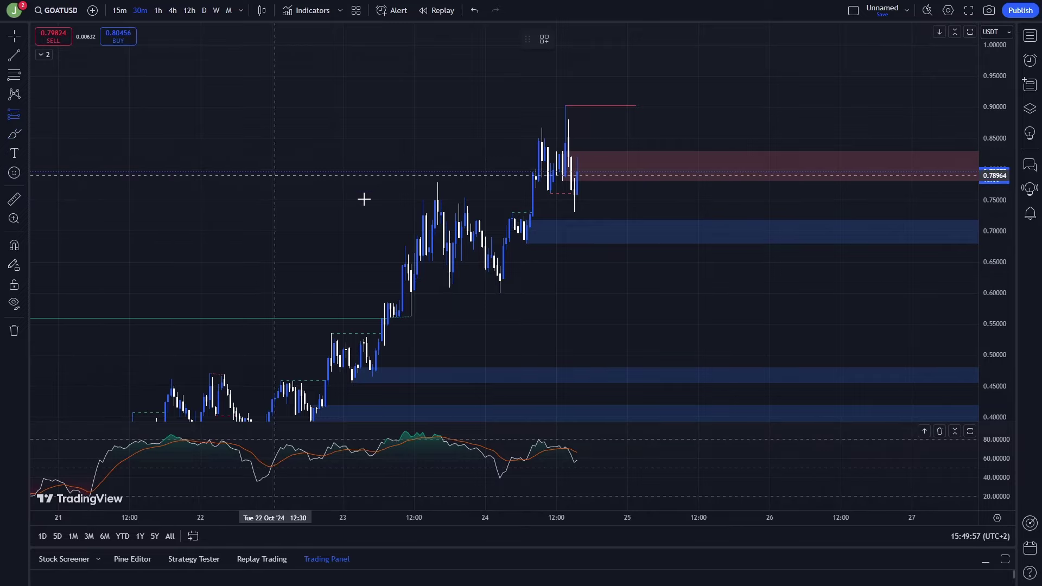
{"action": "left_click", "coordinate": [635, 232]}
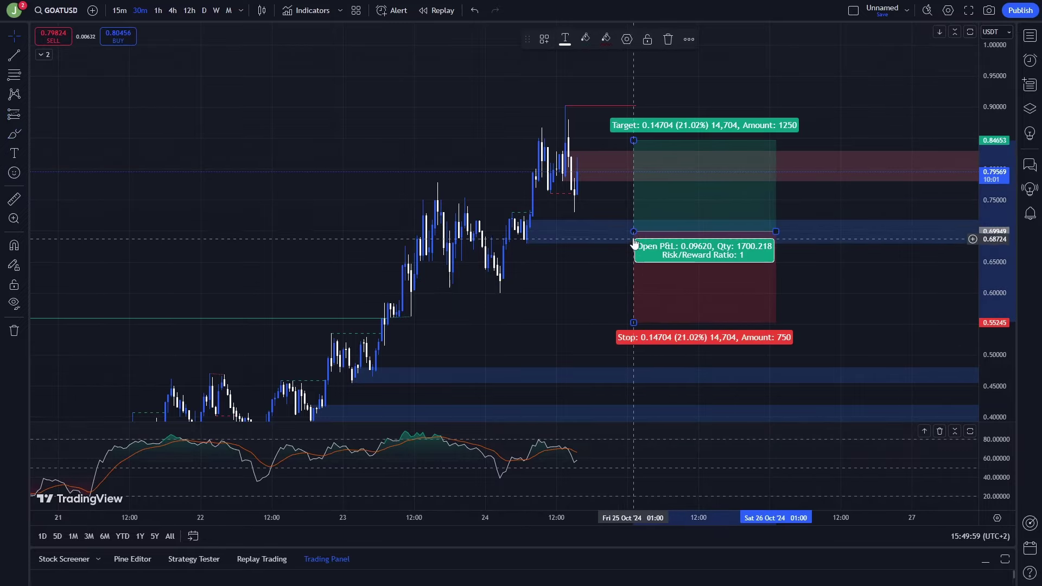
{"action": "left_click_drag", "start_coordinate": [636, 232], "coordinate": [615, 231]}
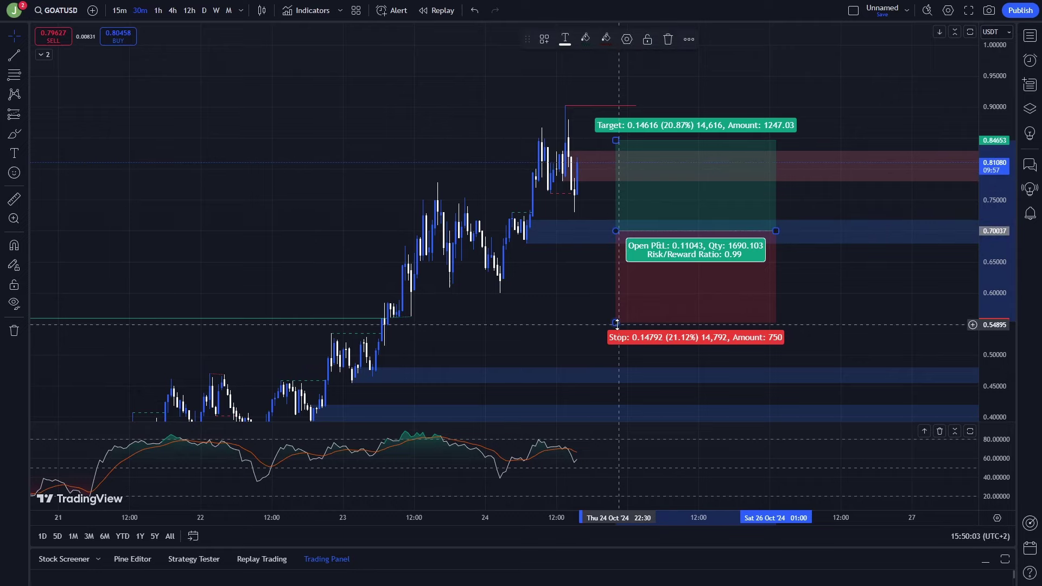
{"action": "left_click_drag", "start_coordinate": [638, 322], "coordinate": [638, 256]}
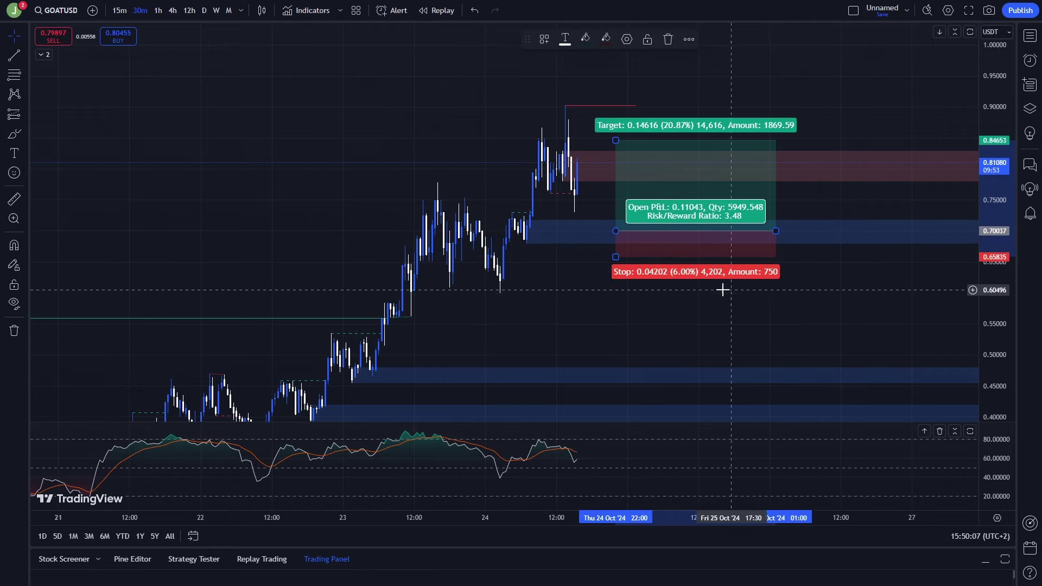
Raise the new long position's profit target to about 1.00.
{"action": "scroll", "coordinate": [677, 286], "scroll_direction": "down", "scroll_amount": 2}
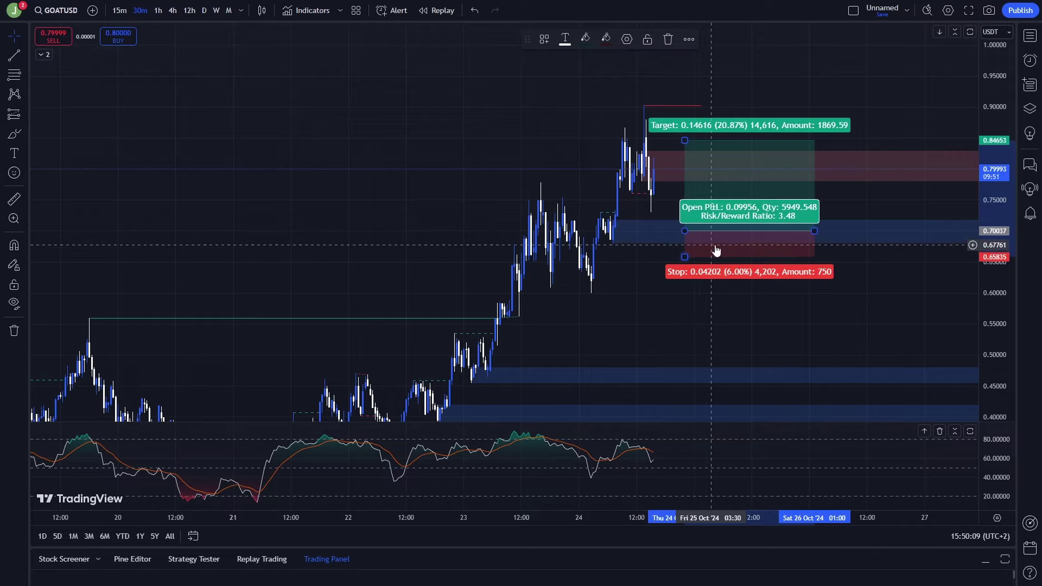
{"action": "scroll", "coordinate": [856, 288], "scroll_direction": "down", "scroll_amount": 3}
{"action": "left_click_drag", "start_coordinate": [984, 182], "coordinate": [985, 290]}
{"action": "left_click_drag", "start_coordinate": [865, 121], "coordinate": [859, 221]}
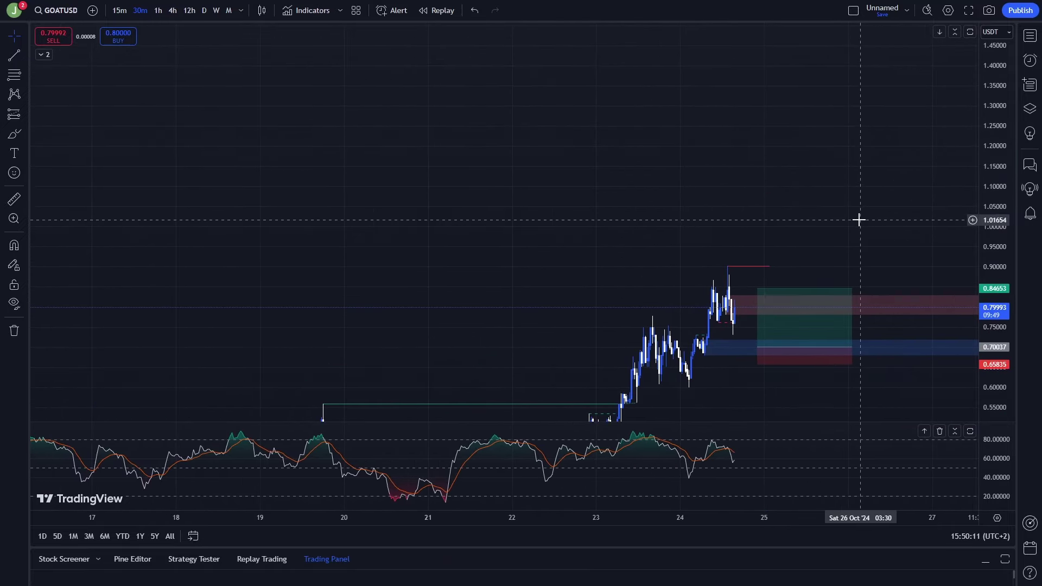
{"action": "scroll", "coordinate": [859, 221], "scroll_direction": "down", "scroll_amount": 5}
{"action": "left_click_drag", "start_coordinate": [986, 168], "coordinate": [982, 288]}
{"action": "scroll", "coordinate": [920, 226], "scroll_direction": "up", "scroll_amount": 3}
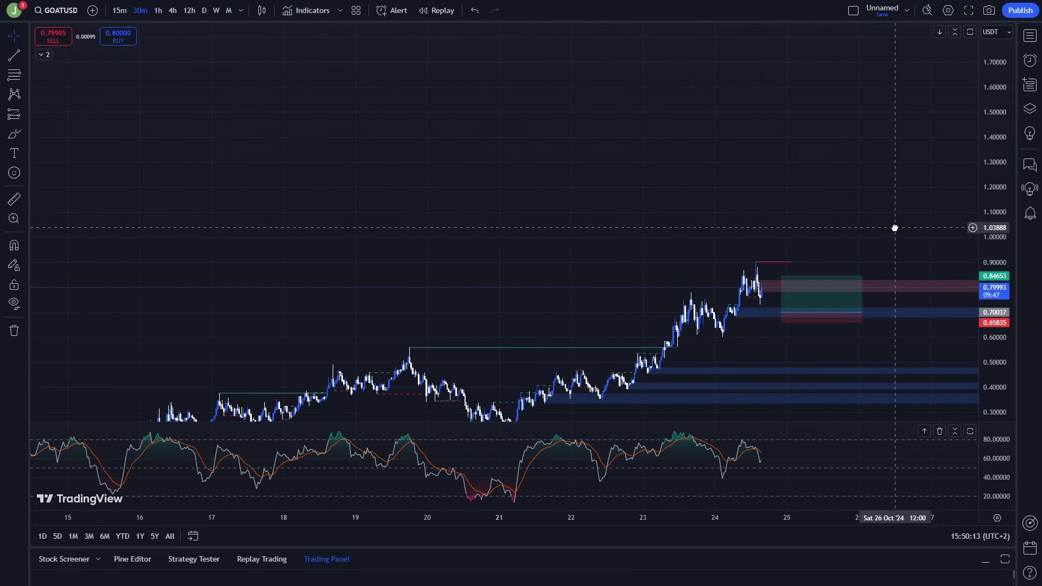
{"action": "left_click_drag", "start_coordinate": [991, 247], "coordinate": [991, 217]}
{"action": "left_click_drag", "start_coordinate": [931, 204], "coordinate": [986, 266]}
{"action": "left_click_drag", "start_coordinate": [890, 207], "coordinate": [873, 244]}
{"action": "mouse_move", "coordinate": [773, 328]}
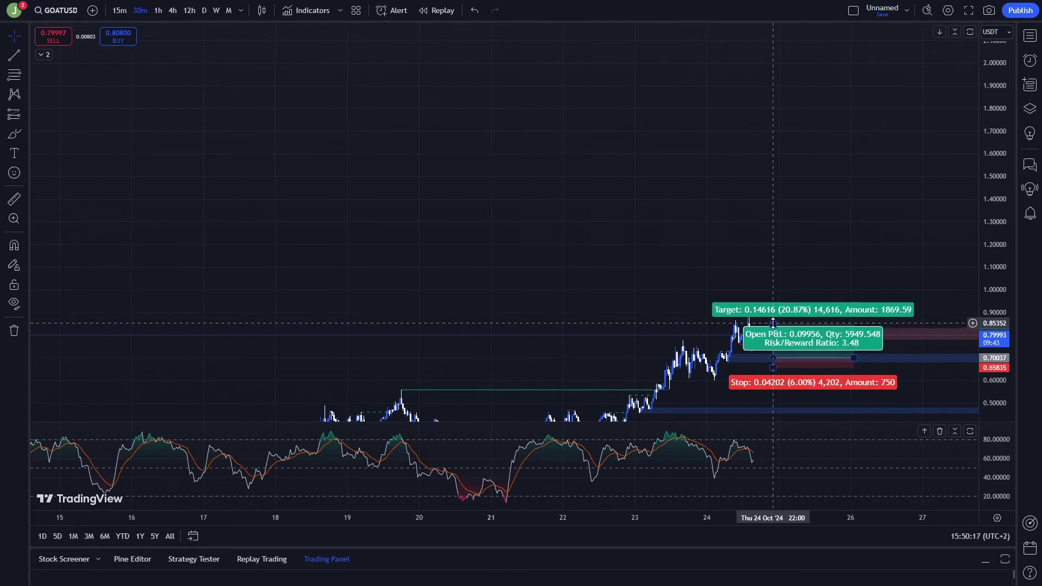
{"action": "mouse_move", "coordinate": [773, 323]}
{"action": "left_mouse_down"}
{"action": "mouse_move", "coordinate": [803, 184]}
{"action": "mouse_move", "coordinate": [803, 290]}
{"action": "left_mouse_up"}
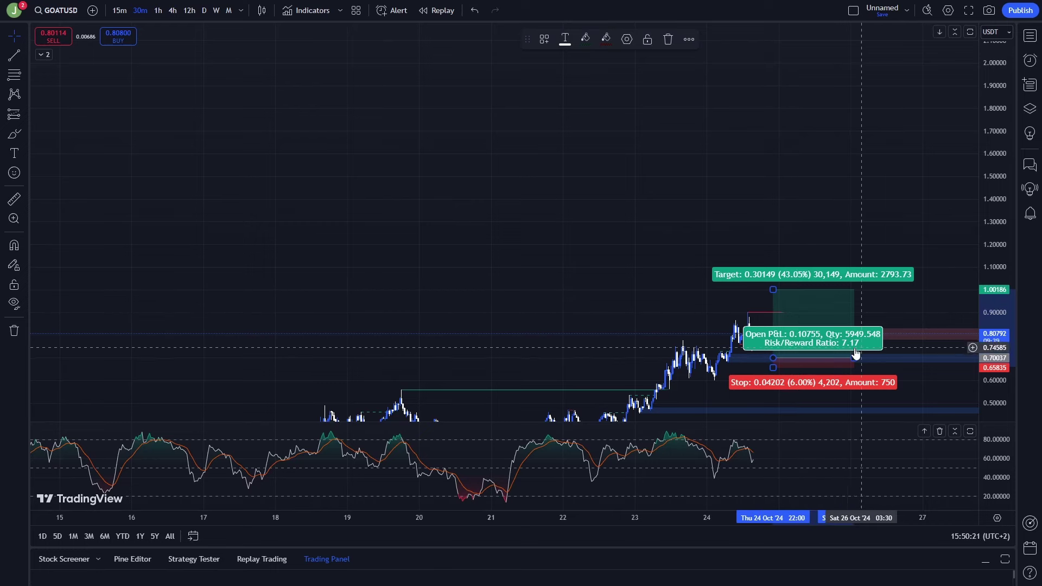
Extend the long position's profit target up to about 1.99.
{"action": "left_click_drag", "start_coordinate": [994, 205], "coordinate": [993, 230]}
{"action": "left_click_drag", "start_coordinate": [879, 170], "coordinate": [884, 195]}
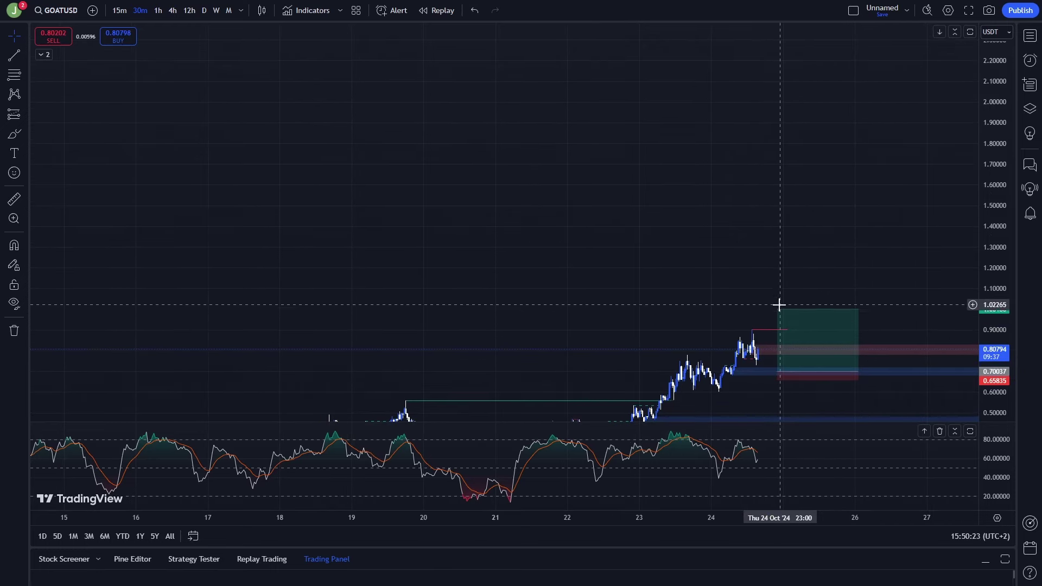
{"action": "left_click_drag", "start_coordinate": [779, 305], "coordinate": [821, 103]}
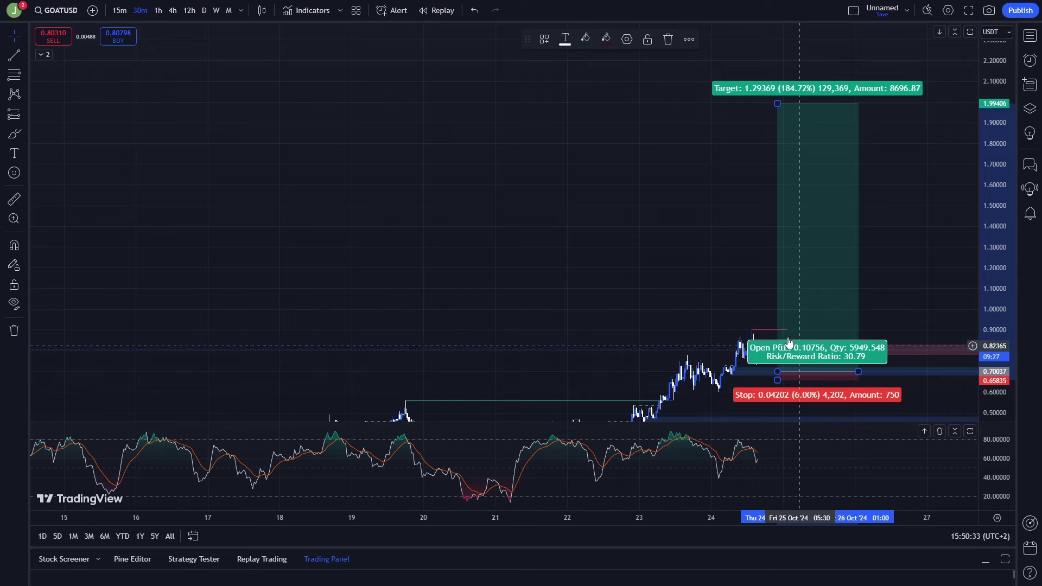
Shift the whole long position up slightly so that its entry sits at 0.71084, near the blue zone's upper edge.
{"action": "left_click_drag", "start_coordinate": [911, 252], "coordinate": [903, 207]}
{"action": "scroll", "coordinate": [896, 215], "scroll_direction": "up", "scroll_amount": 3}
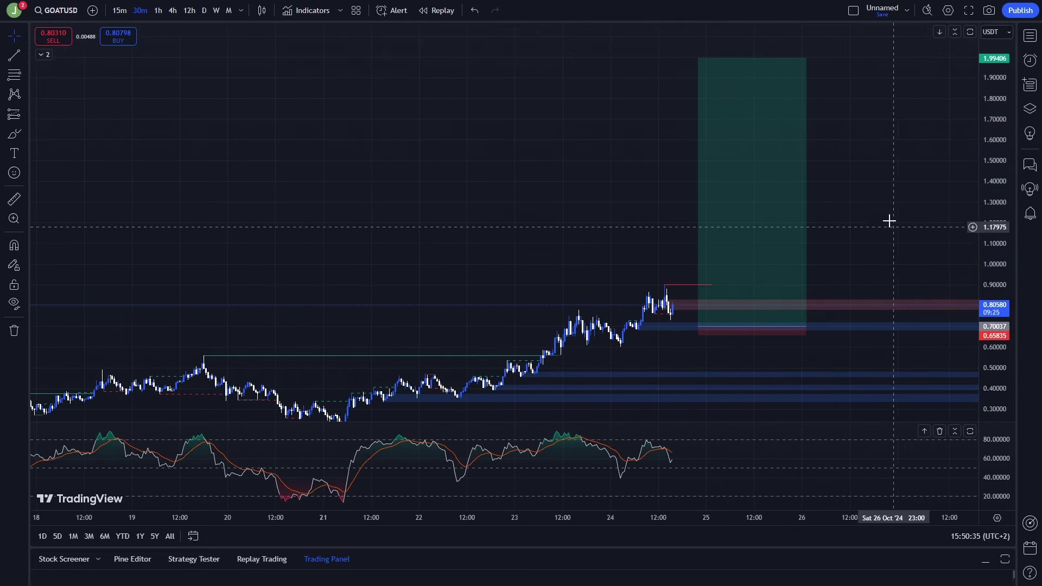
{"action": "left_click_drag", "start_coordinate": [761, 166], "coordinate": [761, 164]}
{"action": "left_click", "coordinate": [765, 165]}
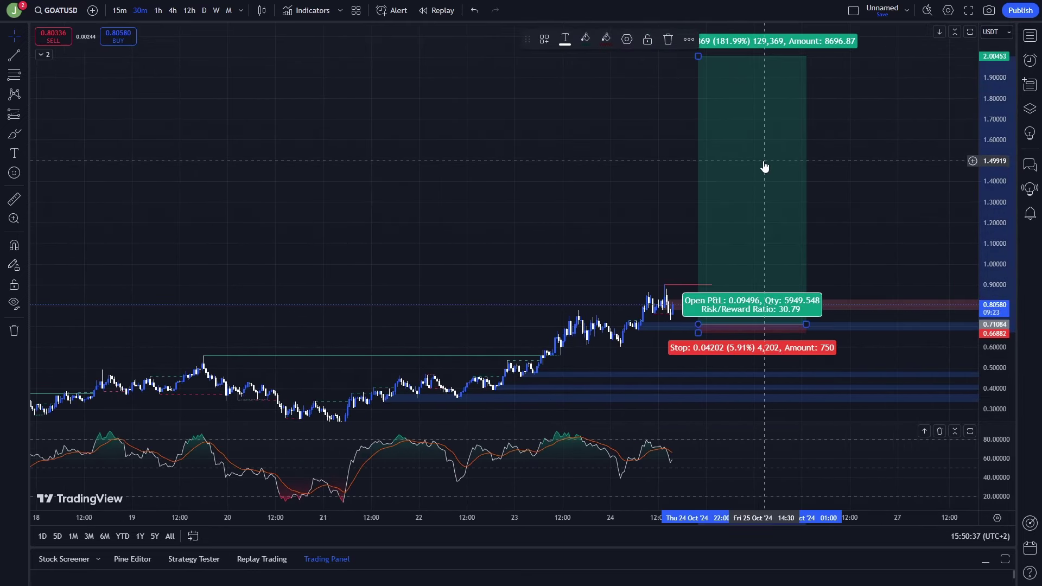
{"action": "left_click_drag", "start_coordinate": [877, 175], "coordinate": [895, 198]}
{"action": "left_click_drag", "start_coordinate": [938, 251], "coordinate": [933, 237]}
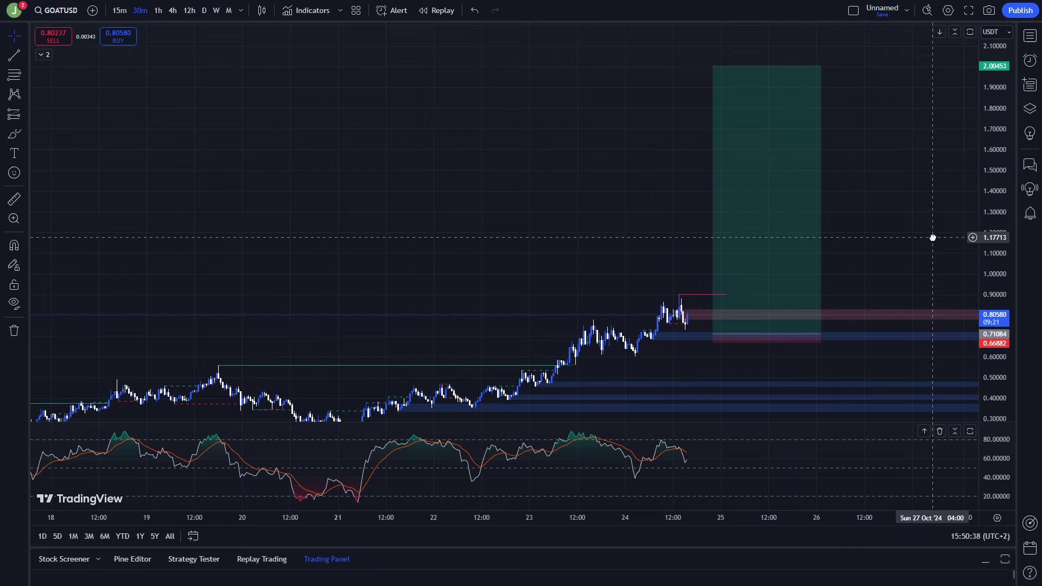
{"action": "left_click", "coordinate": [799, 225]}
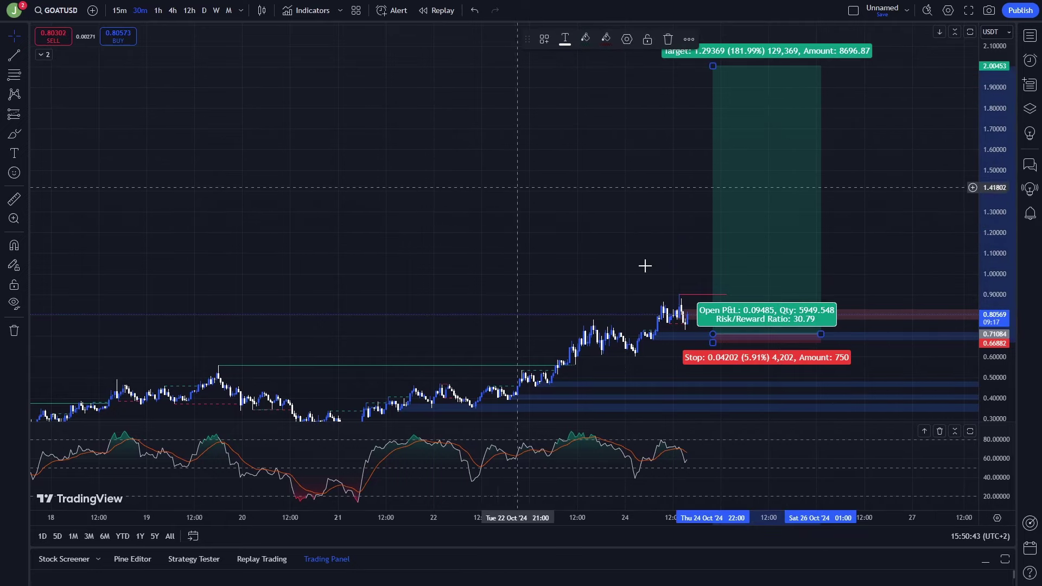
Draw brush strokes above the recent high and across the position's target level near 2.00, and remove them.
{"action": "scroll", "coordinate": [577, 327], "scroll_direction": "down", "scroll_amount": 2}
{"action": "scroll", "coordinate": [571, 314], "scroll_direction": "up", "scroll_amount": 3}
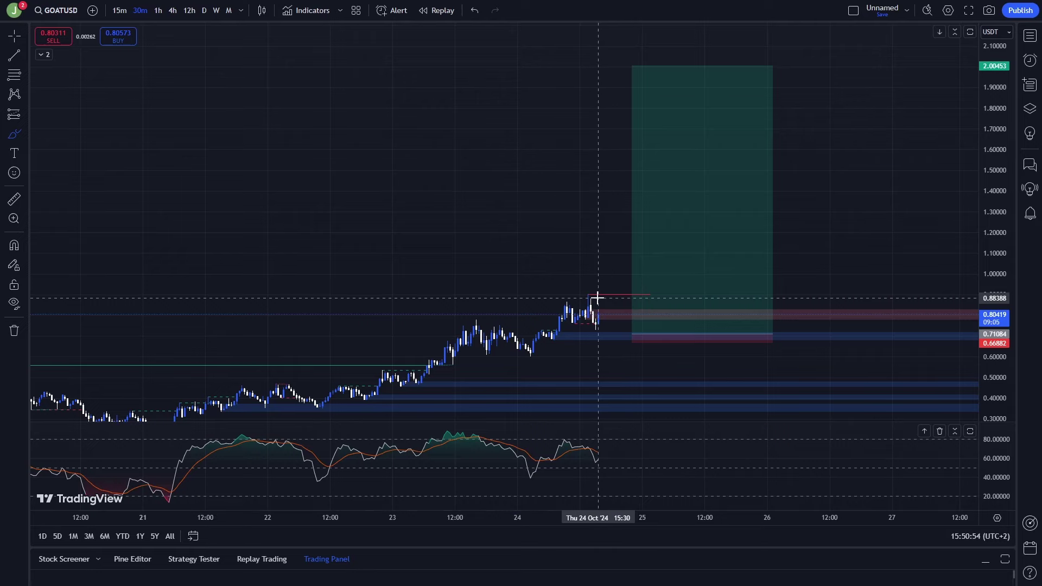
{"action": "scroll", "coordinate": [597, 298], "scroll_direction": "down", "scroll_amount": 2}
{"action": "mouse_move", "coordinate": [710, 288]}
{"action": "left_mouse_down"}
{"action": "mouse_move", "coordinate": [177, 282]}
{"action": "mouse_move", "coordinate": [119, 270]}
{"action": "mouse_move", "coordinate": [575, 104]}
{"action": "mouse_move", "coordinate": [825, 96]}
{"action": "mouse_move", "coordinate": [482, 278]}
{"action": "mouse_move", "coordinate": [401, 255]}
{"action": "left_mouse_up"}
{"action": "key", "text": "Delete"}
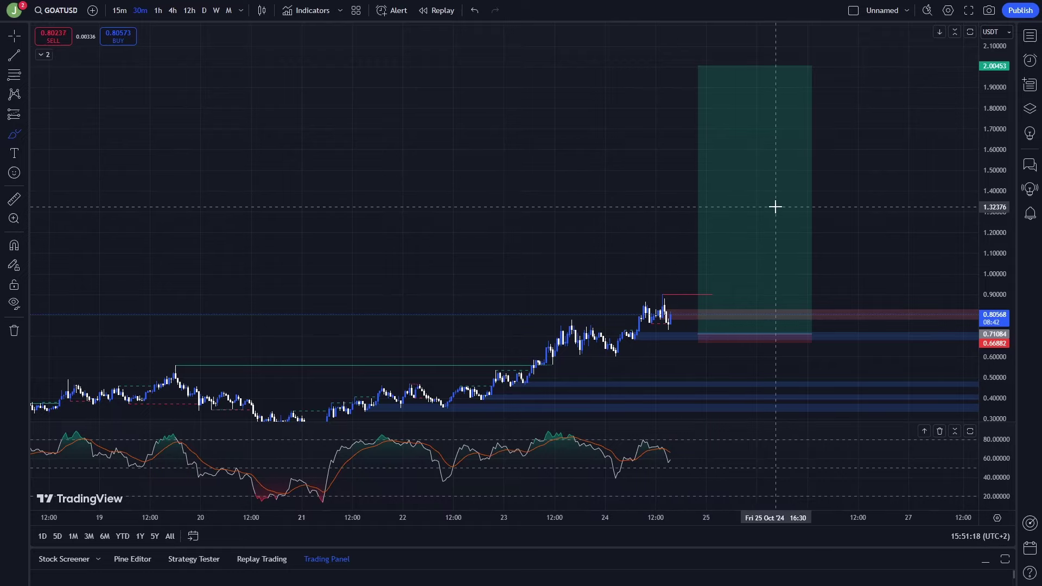
{"action": "mouse_move", "coordinate": [623, 68]}
{"action": "left_mouse_down"}
{"action": "mouse_move", "coordinate": [565, 72]}
{"action": "mouse_move", "coordinate": [498, 96]}
{"action": "mouse_move", "coordinate": [868, 67]}
{"action": "left_mouse_up"}
{"action": "key", "text": "Delete"}
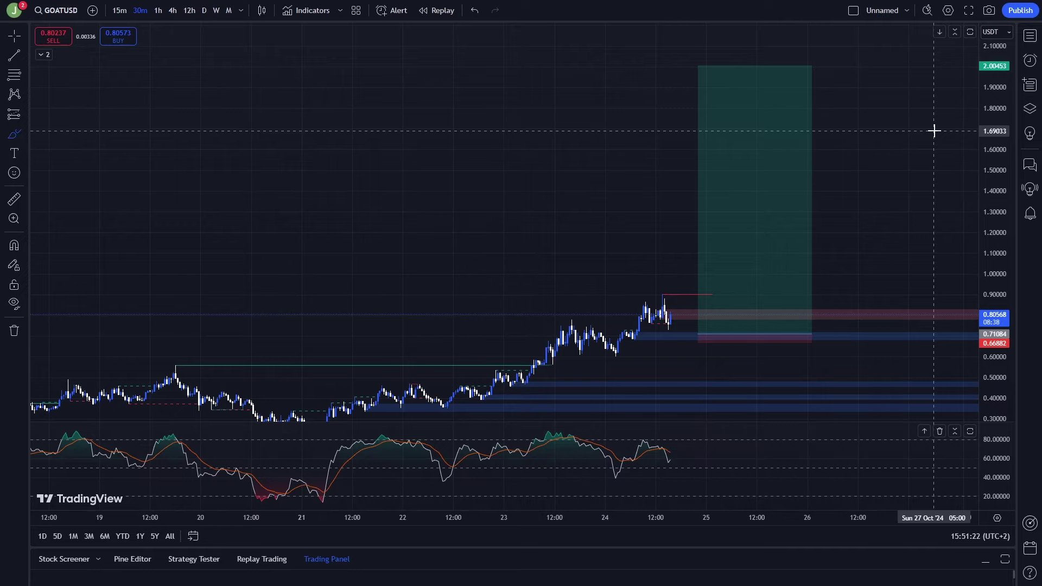
Delete the long position that enters from the blue zone.
{"action": "scroll", "coordinate": [934, 131], "scroll_direction": "up", "scroll_amount": 3}
{"action": "left_click", "coordinate": [662, 163]}
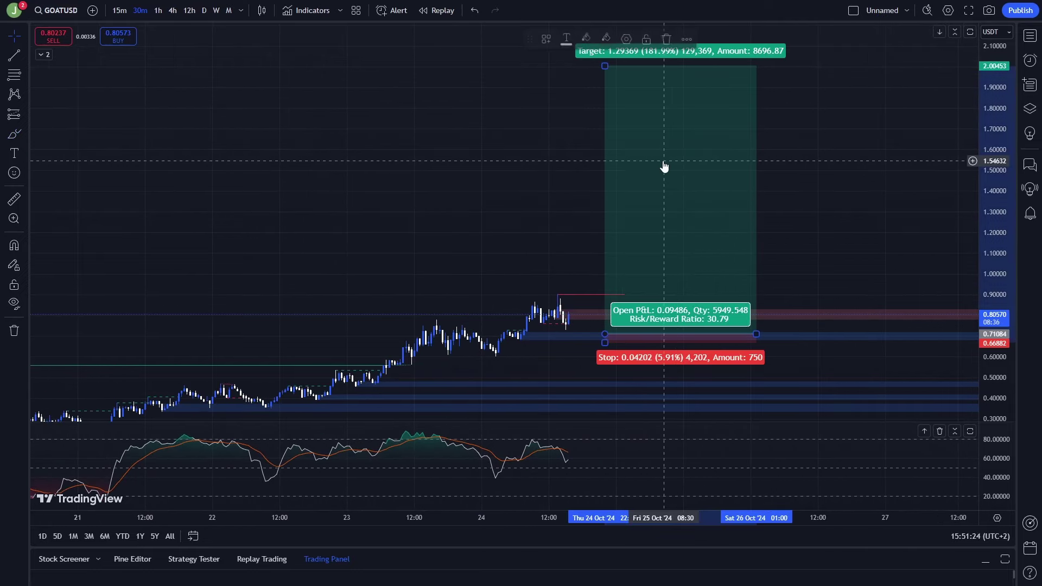
{"action": "key", "text": "Delete"}
Draw a brush stroke across the blue zone near 0.70 and remove it.
{"action": "left_click_drag", "start_coordinate": [994, 141], "coordinate": [989, 216]}
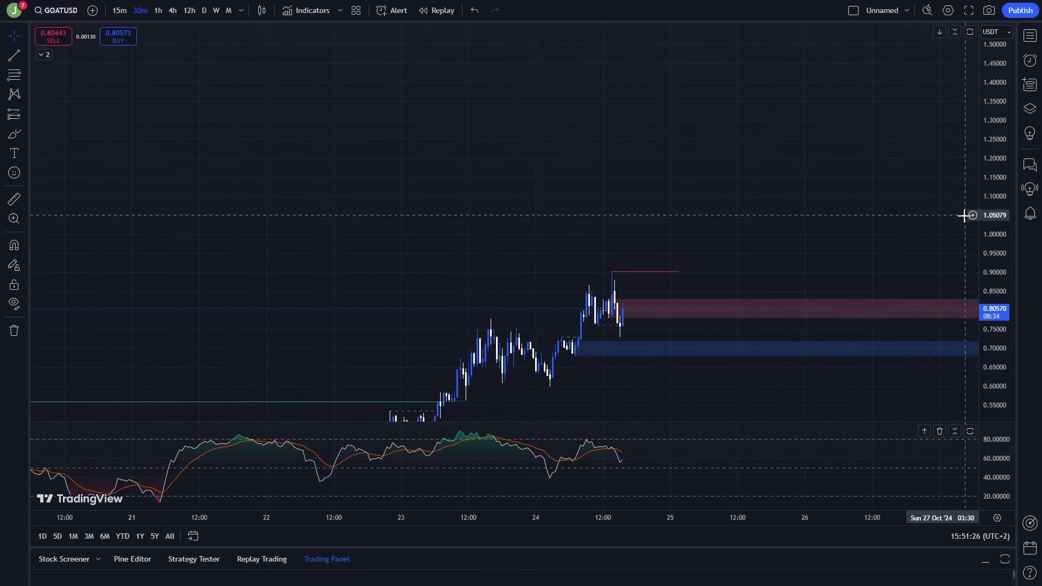
{"action": "scroll", "coordinate": [879, 226], "scroll_direction": "up", "scroll_amount": 3}
{"action": "left_click_drag", "start_coordinate": [700, 231], "coordinate": [799, 152]}
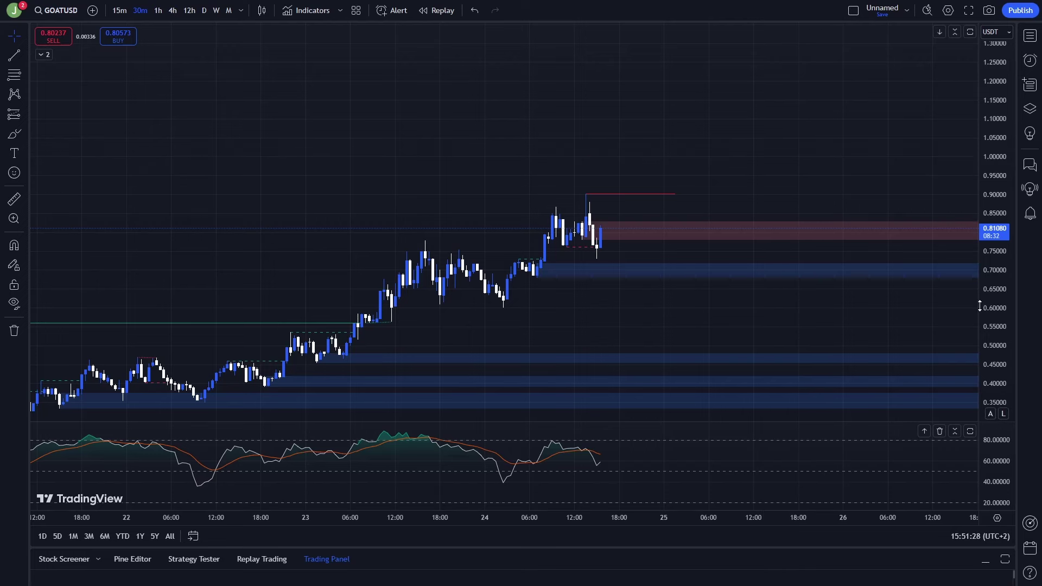
{"action": "left_click_drag", "start_coordinate": [996, 332], "coordinate": [995, 293]}
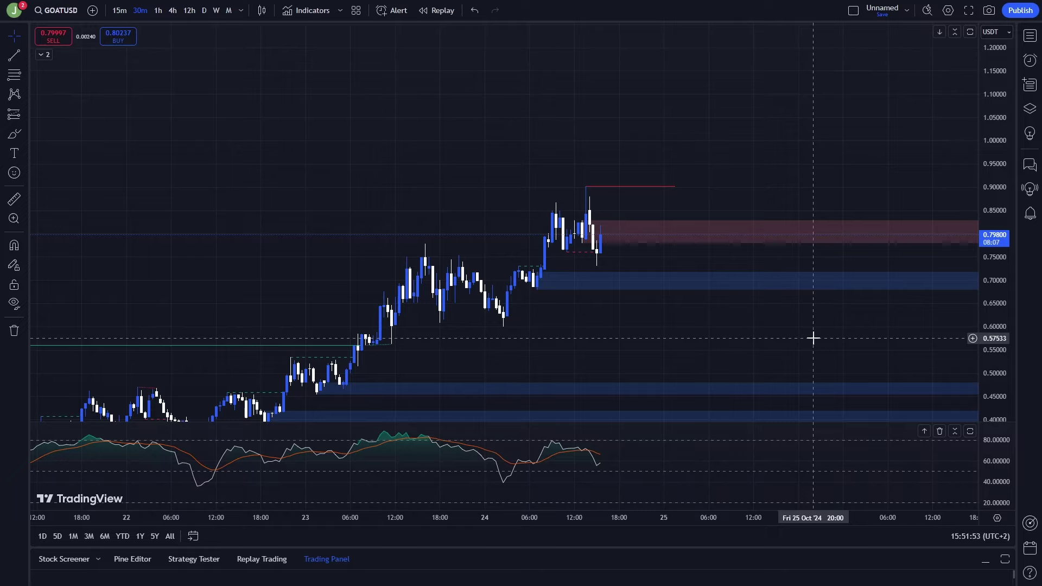
{"action": "left_click", "coordinate": [14, 134]}
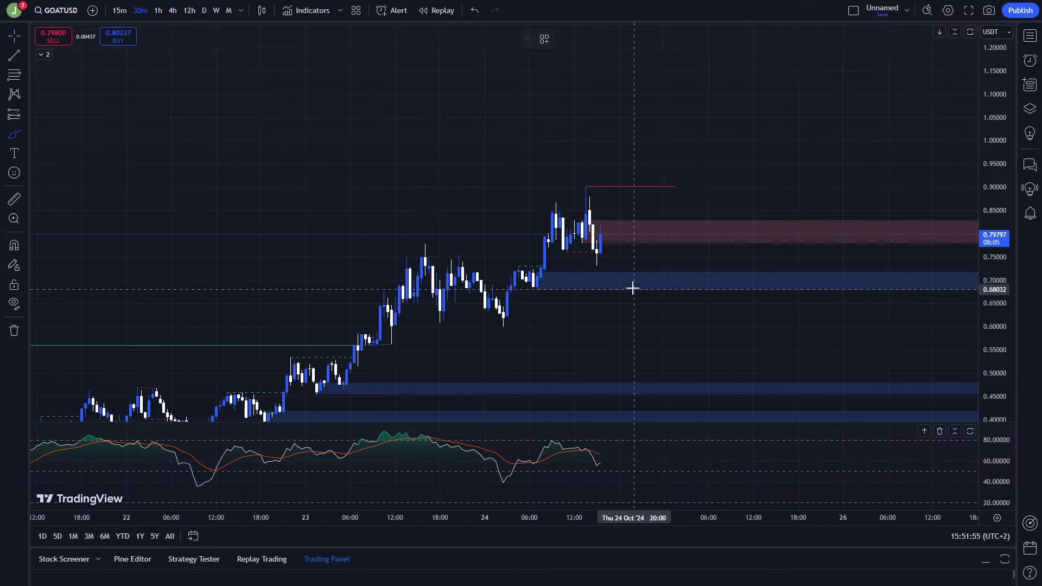
{"action": "left_click_drag", "start_coordinate": [645, 279], "coordinate": [777, 280]}
{"action": "key", "text": "Delete"}
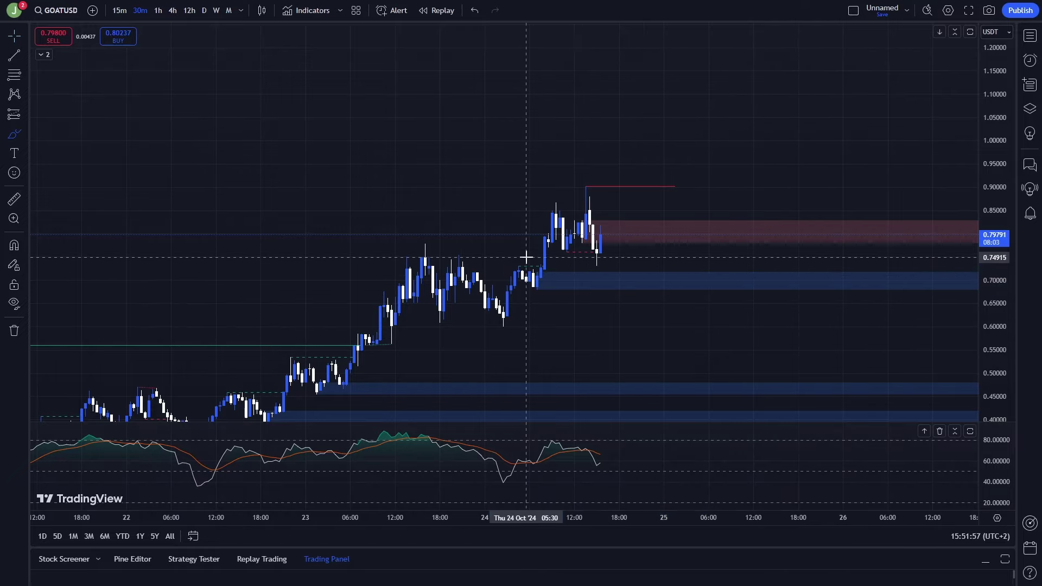
Switch the chart to the 15-minute timeframe to view its zones around the recent high.
{"action": "scroll", "coordinate": [526, 257], "scroll_direction": "down", "scroll_amount": 5}
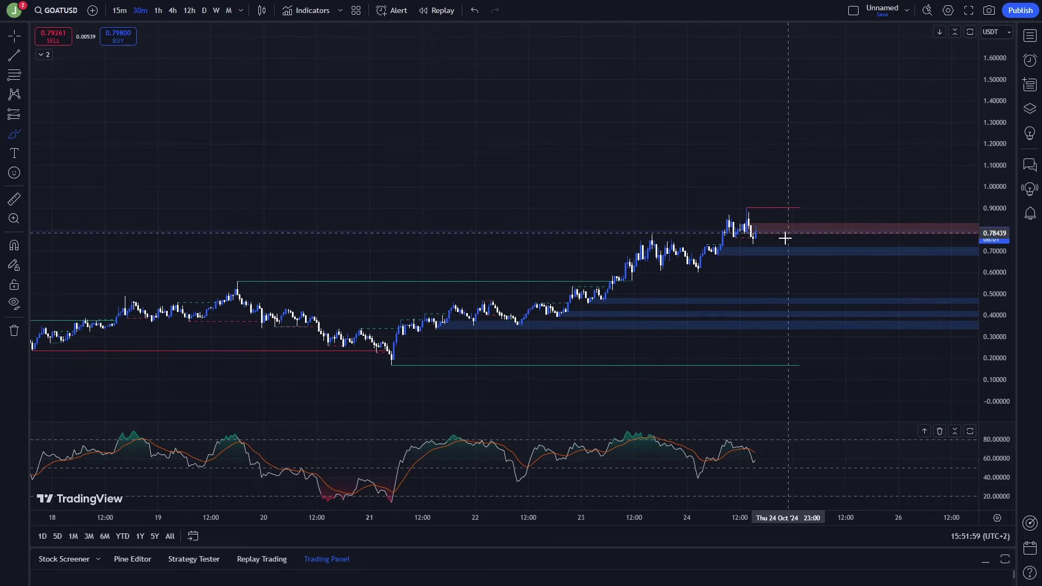
{"action": "left_click", "coordinate": [13, 36]}
{"action": "mouse_move", "coordinate": [665, 198]}
{"action": "left_mouse_down"}
{"action": "mouse_move", "coordinate": [658, 235]}
{"action": "mouse_move", "coordinate": [631, 262]}
{"action": "mouse_move", "coordinate": [608, 230]}
{"action": "left_mouse_up"}
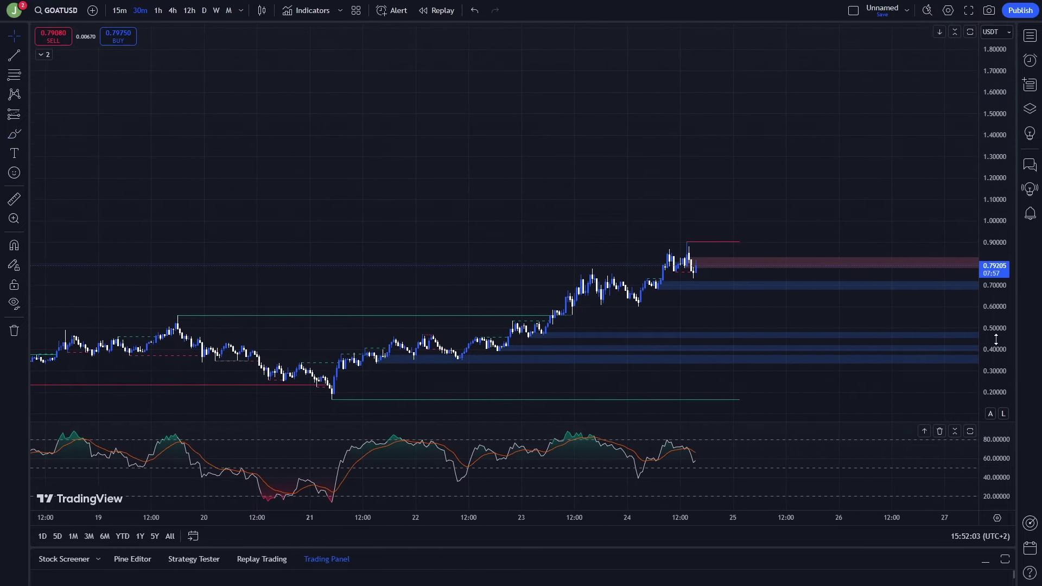
{"action": "scroll", "coordinate": [910, 180], "scroll_direction": "up", "scroll_amount": 5}
{"action": "type", "text": "15"}
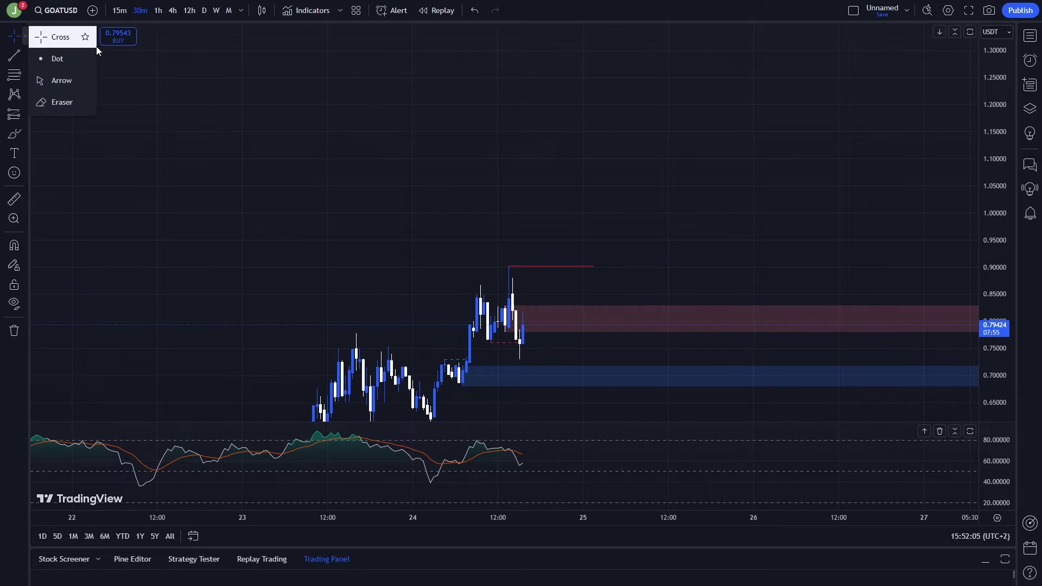
{"action": "key", "text": "Return"}
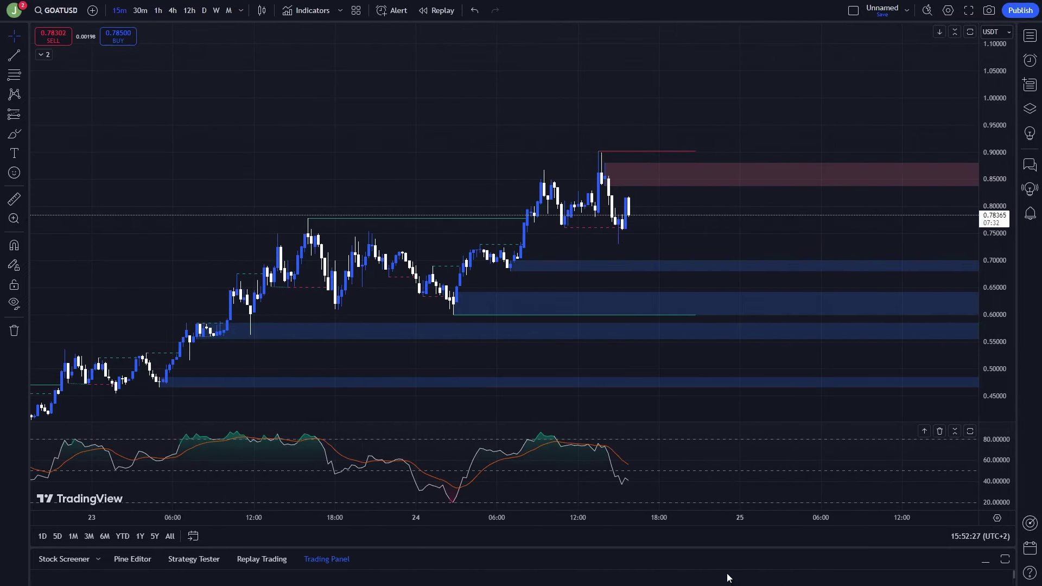
Switch the chart to the 4-hour timeframe and examine the full price history.
{"action": "type", "text": "4h"}
{"action": "key", "text": "Return"}
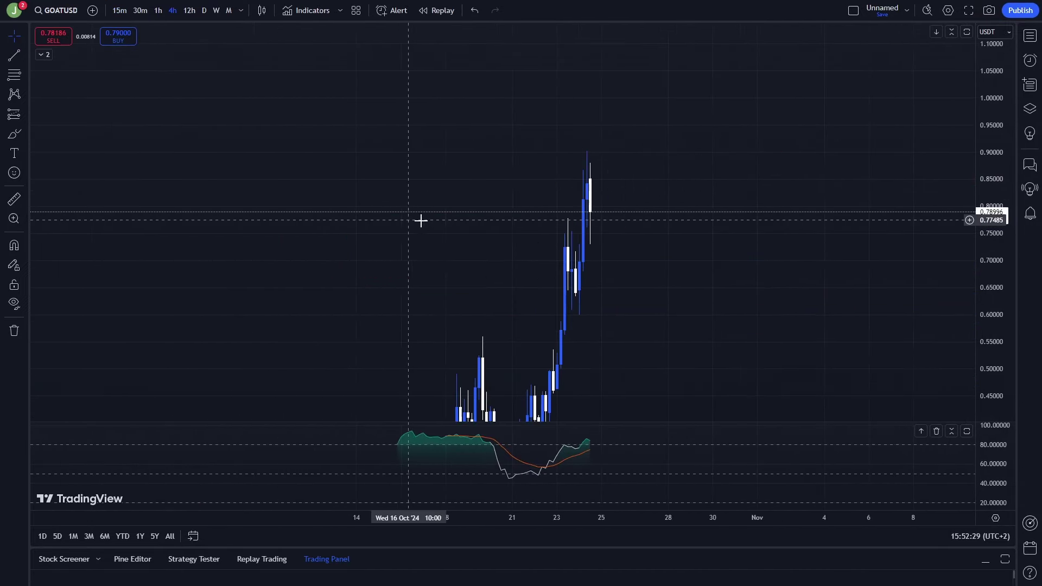
{"action": "scroll", "coordinate": [423, 221], "scroll_direction": "down", "scroll_amount": 7}
{"action": "left_click_drag", "start_coordinate": [984, 268], "coordinate": [1005, 414]}
{"action": "scroll", "coordinate": [760, 319], "scroll_direction": "up", "scroll_amount": 4}
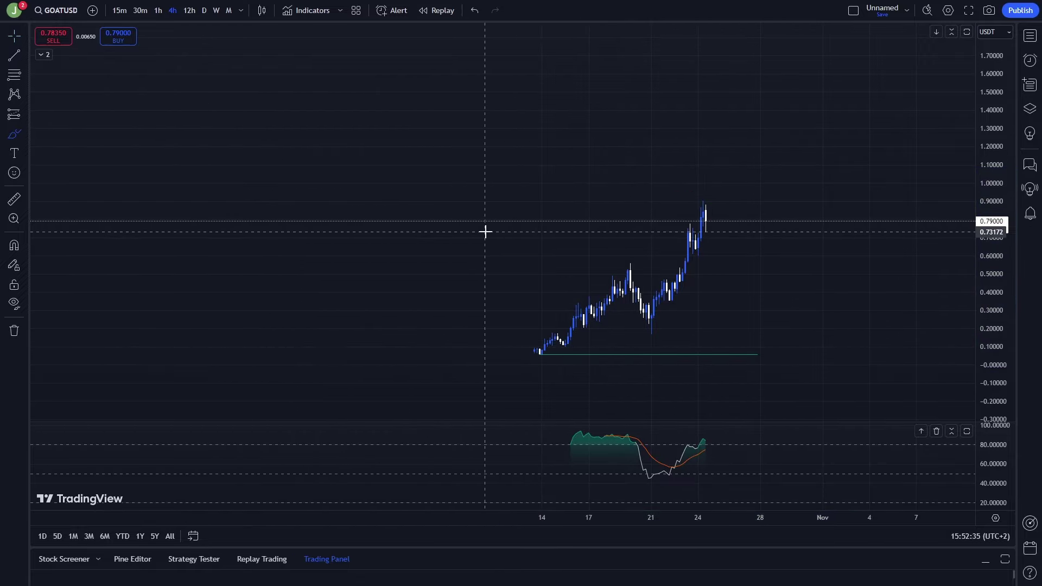
Return to the 15-minute timeframe, then draw a brush mark near the recent high and delete it.
{"action": "left_click", "coordinate": [120, 11]}
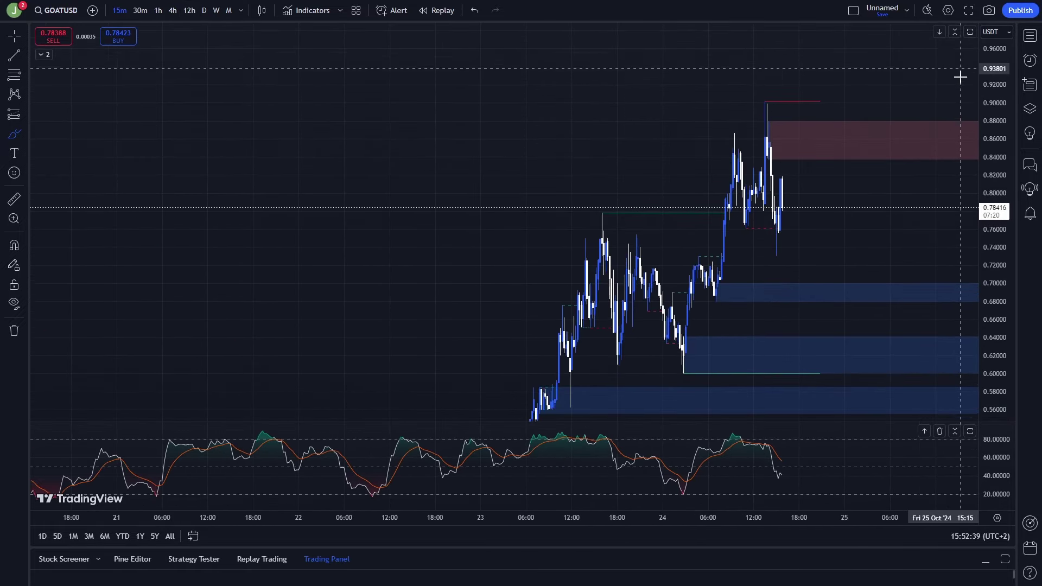
{"action": "scroll", "coordinate": [961, 77], "scroll_direction": "up", "scroll_amount": 4}
{"action": "left_click_drag", "start_coordinate": [999, 167], "coordinate": [999, 307]}
{"action": "left_click_drag", "start_coordinate": [756, 168], "coordinate": [713, 182]}
{"action": "key", "text": "Delete"}
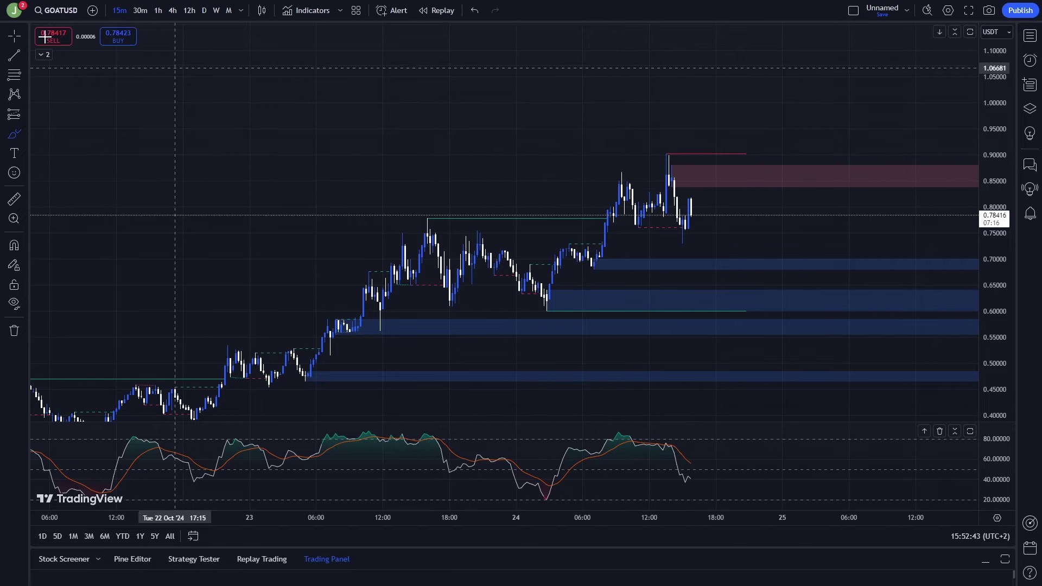
On the 30-minute timeframe, draw brush marks around the red zone and the latest candles, and remove them.
{"action": "left_click", "coordinate": [140, 10]}
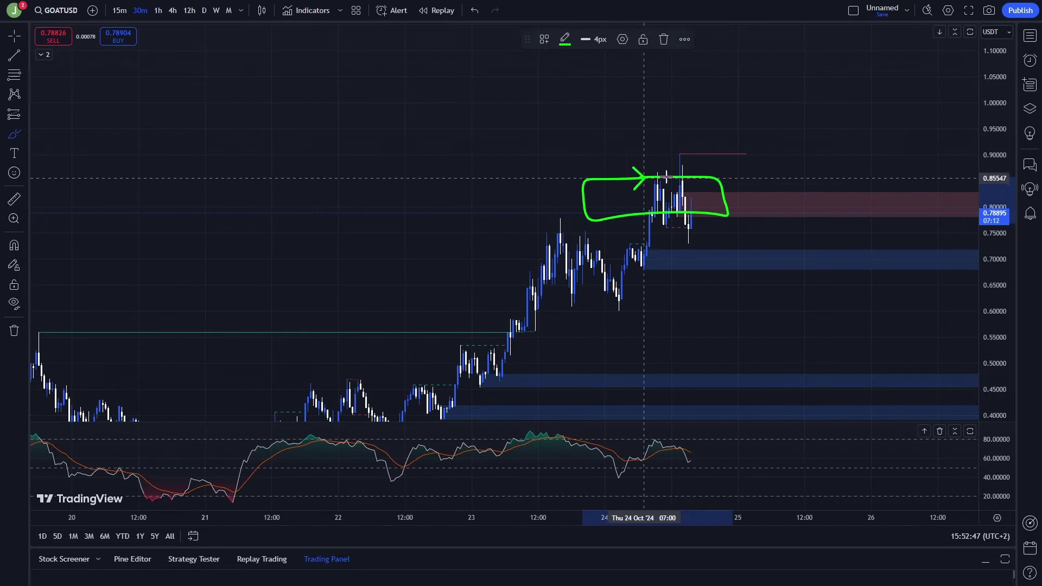
{"action": "left_click_drag", "start_coordinate": [692, 220], "coordinate": [736, 181]}
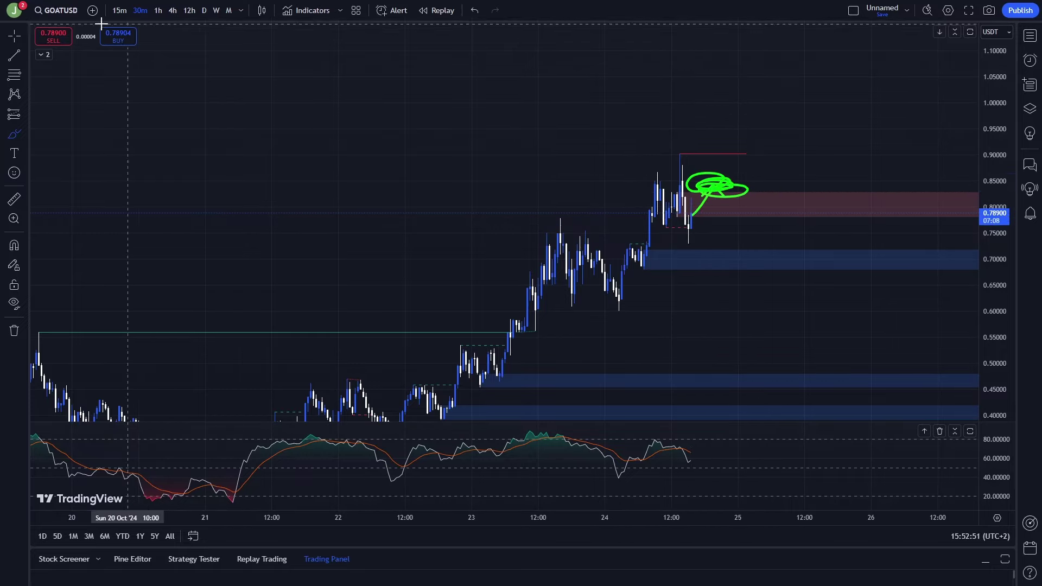
{"action": "left_click", "coordinate": [14, 35]}
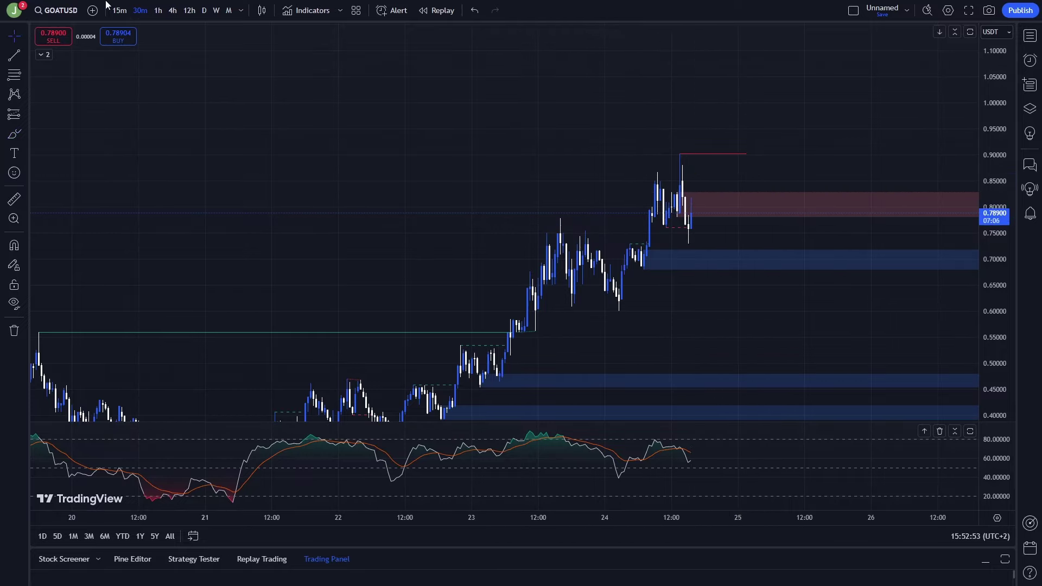
Compare the red and blue zones on the 15-minute timeframe with those on the 30-minute timeframe.
{"action": "left_click", "coordinate": [120, 10]}
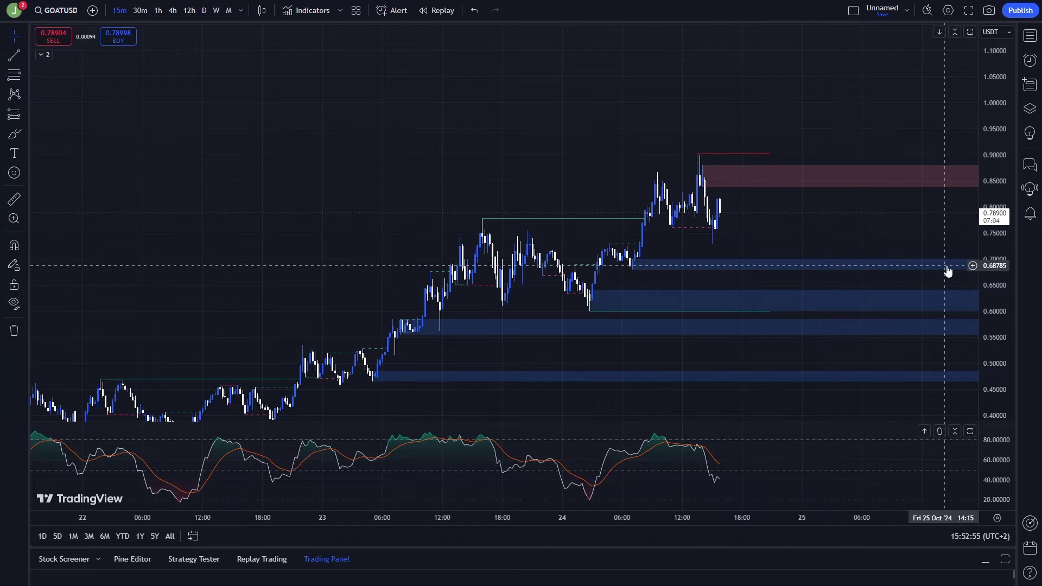
{"action": "left_click", "coordinate": [140, 10]}
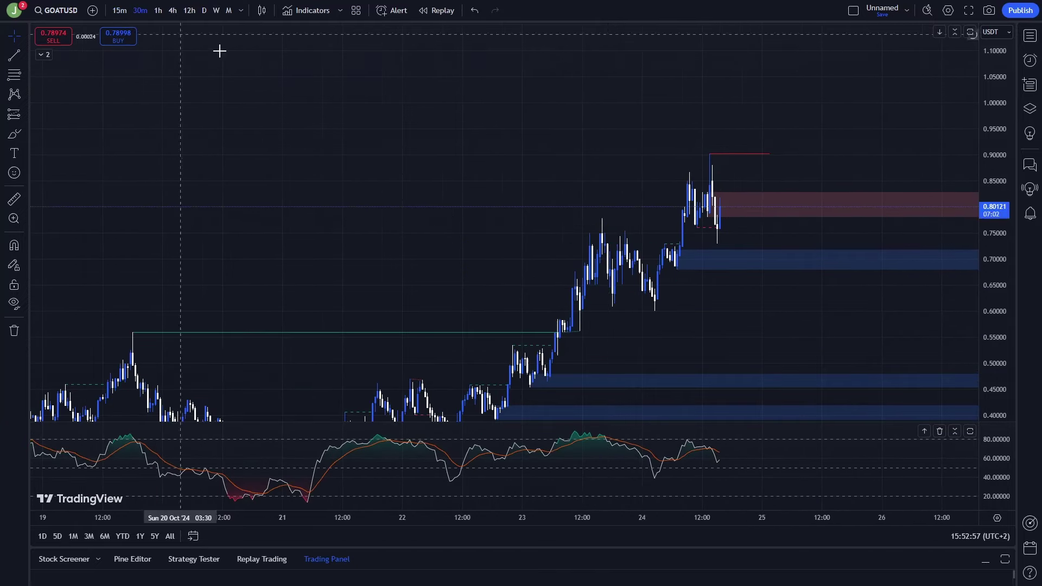
{"action": "left_click_drag", "start_coordinate": [714, 343], "coordinate": [651, 259]}
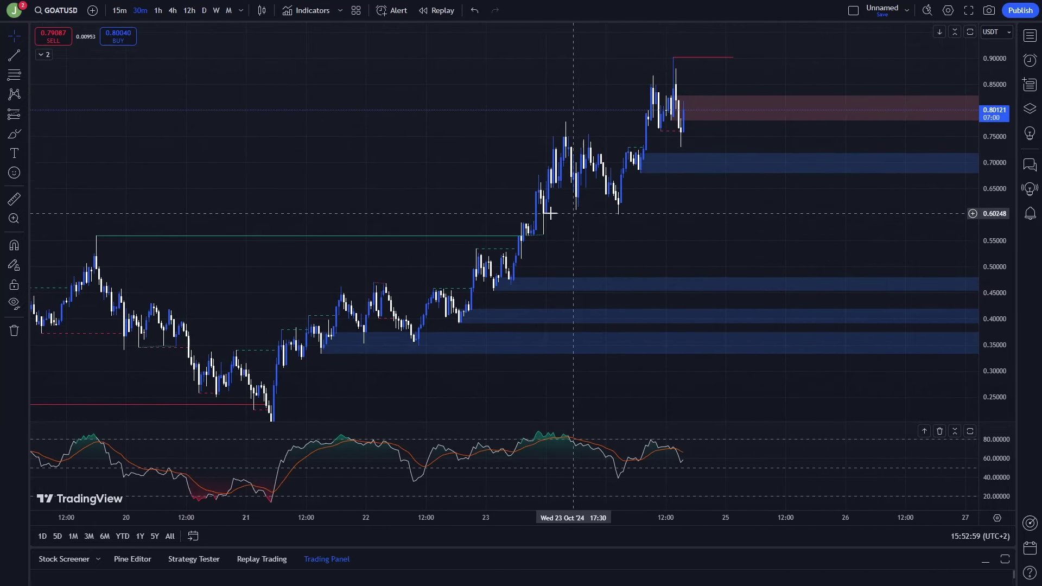
Brush-mark the support area near 0.60 while switching from the 30-minute to the 15-minute timeframe, and delete the marks.
{"action": "left_click", "coordinate": [17, 138]}
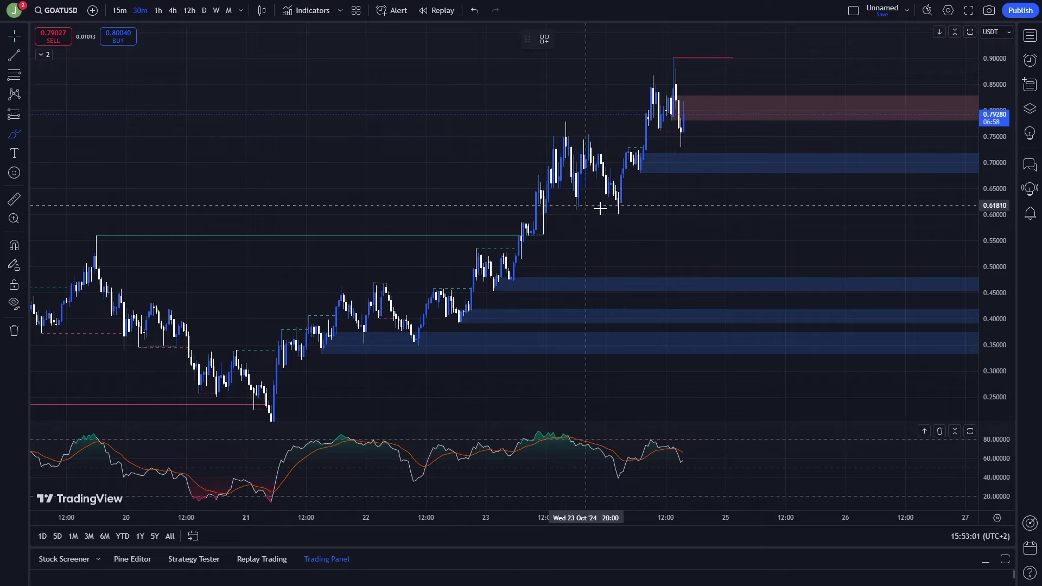
{"action": "mouse_move", "coordinate": [631, 209]}
{"action": "left_mouse_down"}
{"action": "mouse_move", "coordinate": [675, 214]}
{"action": "mouse_move", "coordinate": [556, 206]}
{"action": "left_mouse_up"}
{"action": "left_click", "coordinate": [110, 12]}
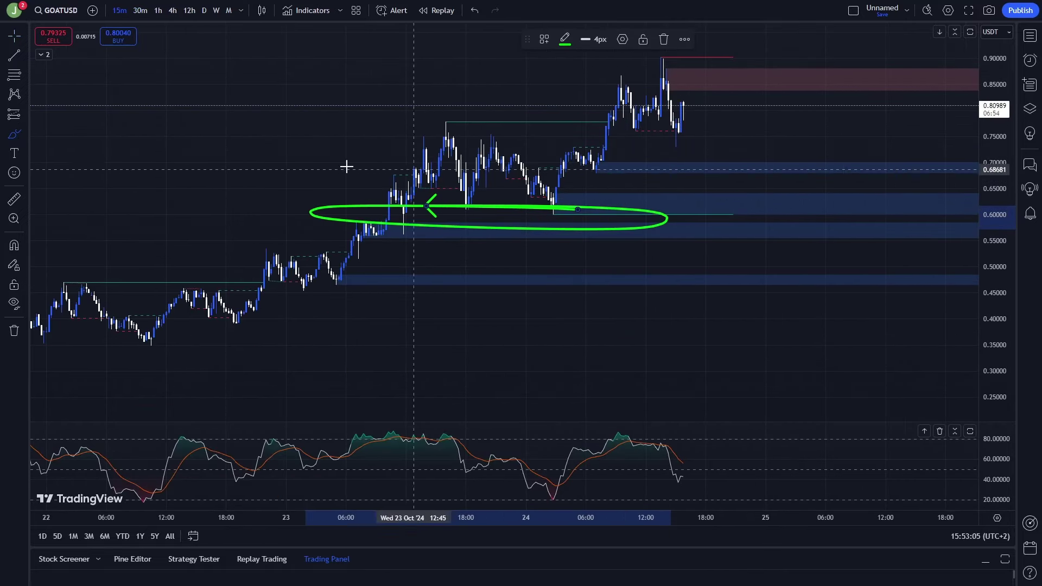
{"action": "key", "text": "Delete"}
{"action": "mouse_move", "coordinate": [633, 197]}
{"action": "left_mouse_down"}
{"action": "mouse_move", "coordinate": [551, 219]}
{"action": "mouse_move", "coordinate": [561, 212]}
{"action": "left_mouse_up"}
{"action": "key", "text": "Delete"}
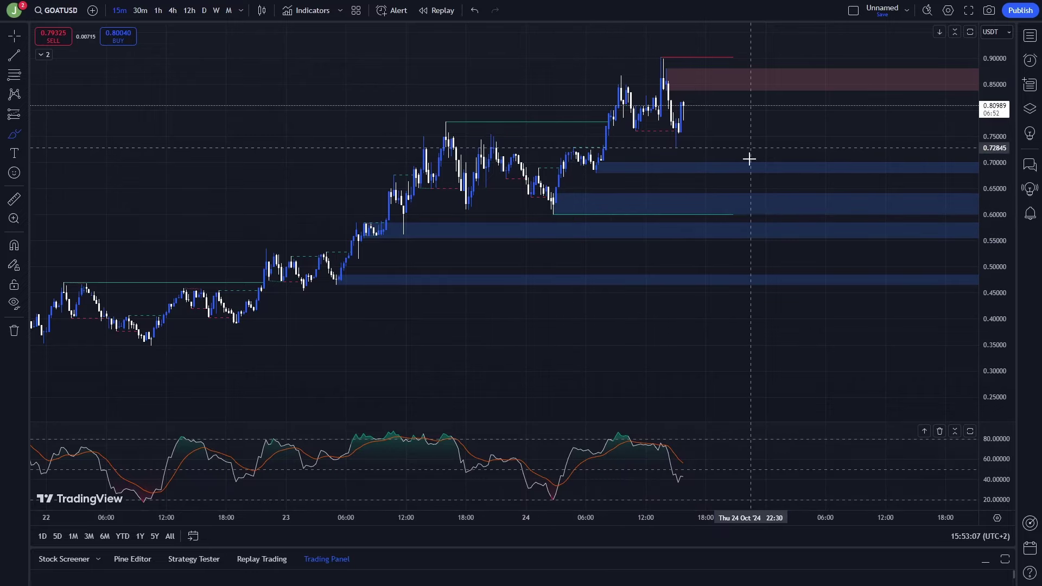
Draw a falling brush path from the latest candle through the blue zones to about 0.55, and undo it.
{"action": "scroll", "coordinate": [747, 156], "scroll_direction": "up", "scroll_amount": 2}
{"action": "left_click_drag", "start_coordinate": [622, 107], "coordinate": [650, 207]}
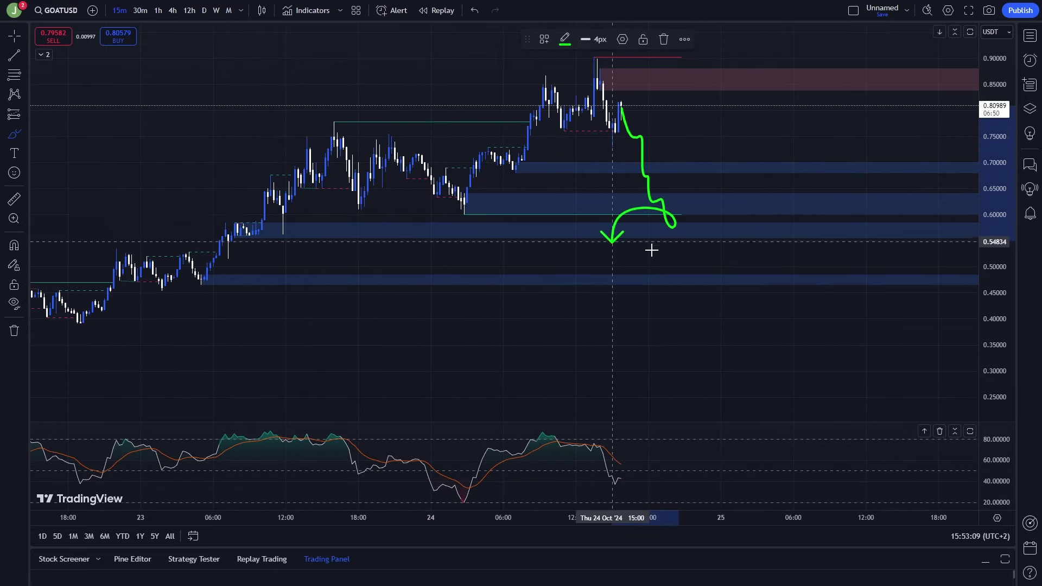
{"action": "key", "text": "ctrl+z"}
{"action": "left_click", "coordinate": [14, 36]}
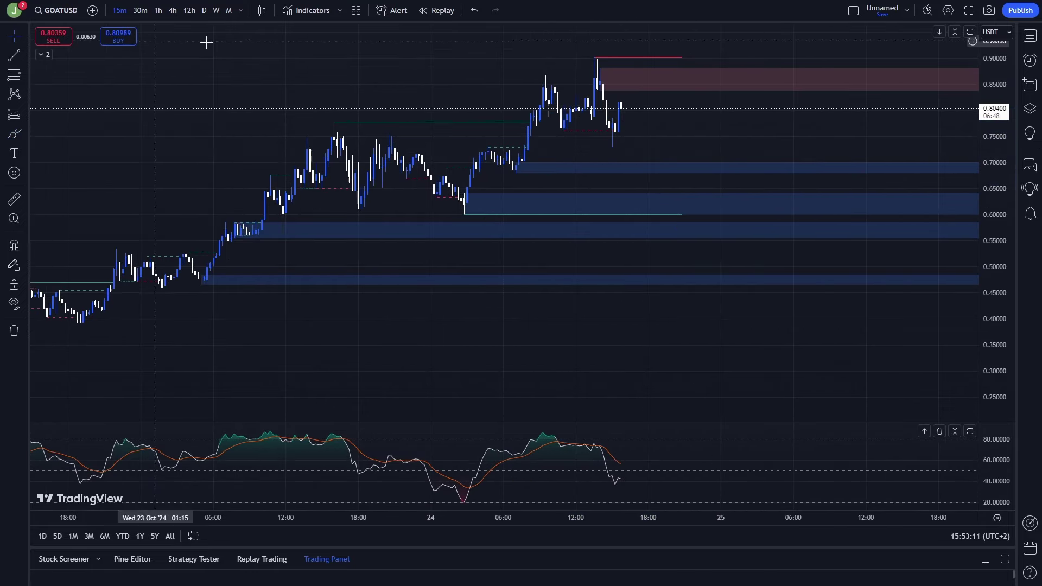